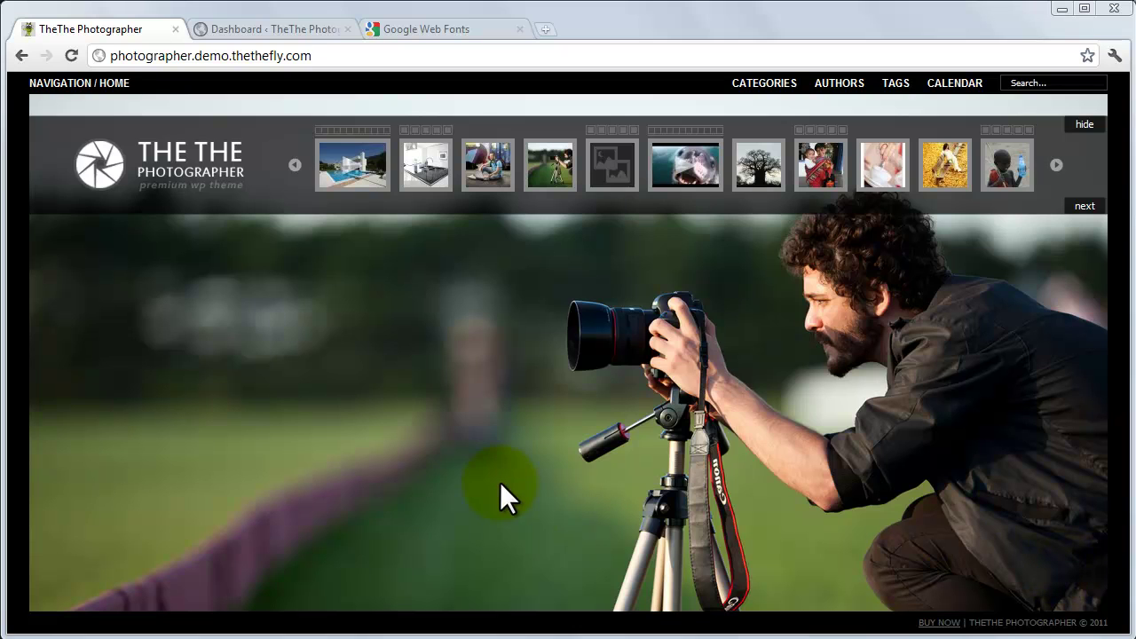
Open the font settings of the TheThe Photographer Child theme in the WordPress dashboard and view the base font size choices
left_click(262, 29)
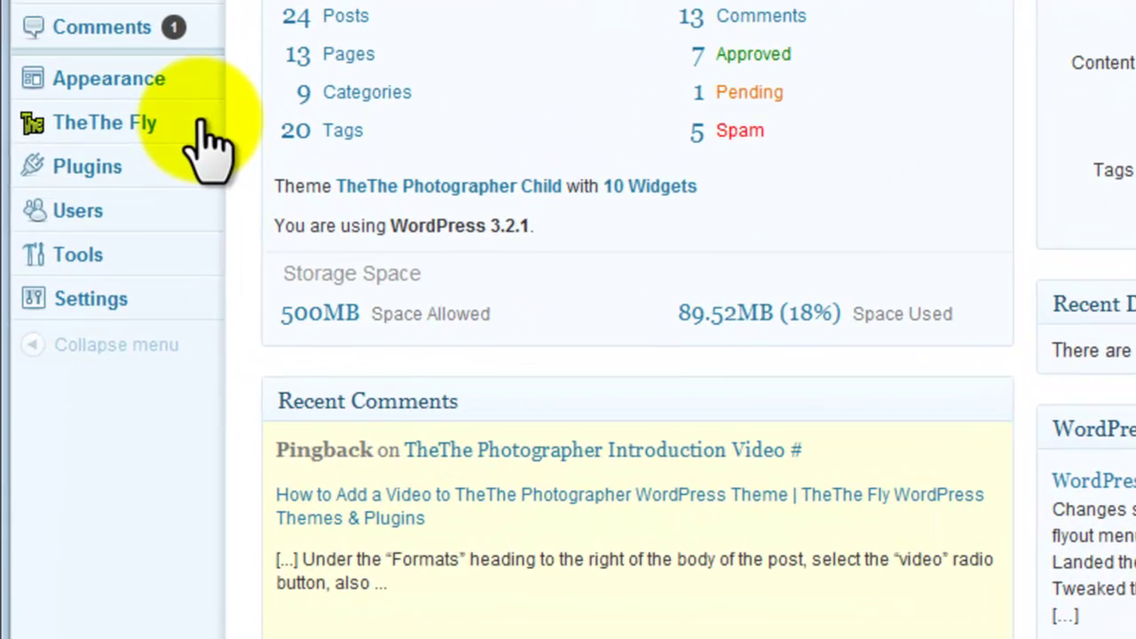
left_click(203, 124)
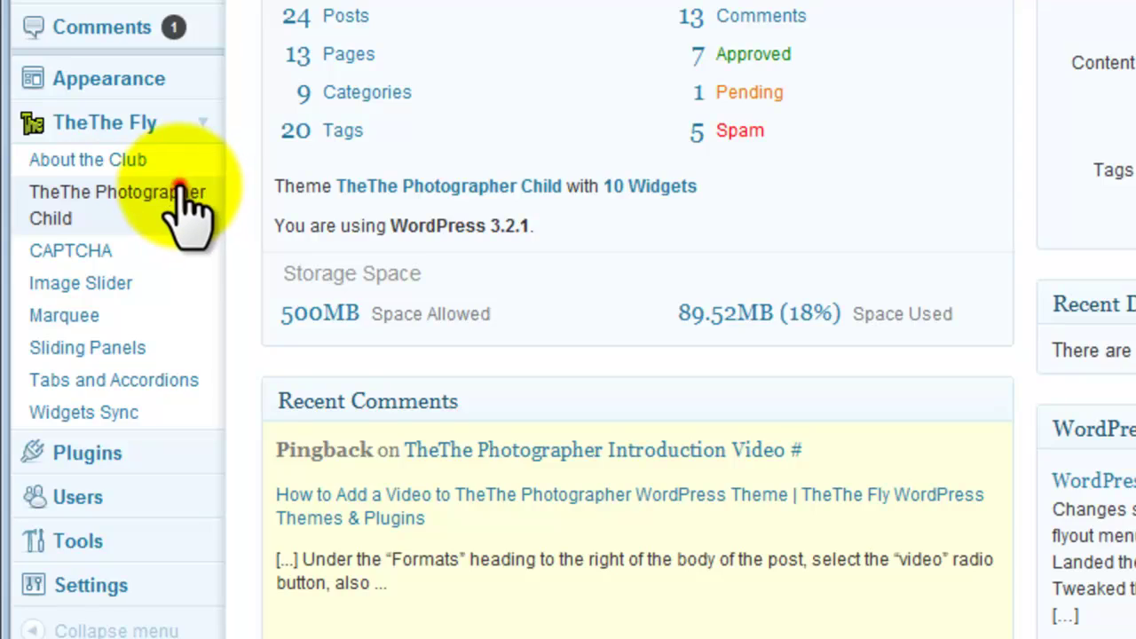
left_click(180, 192)
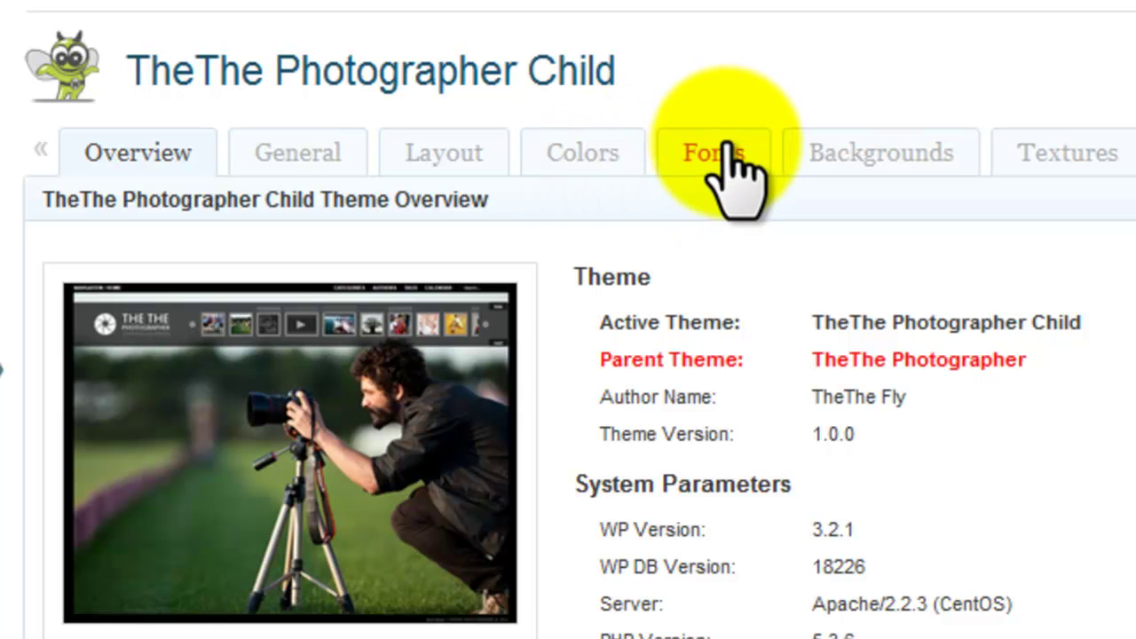
left_click(726, 146)
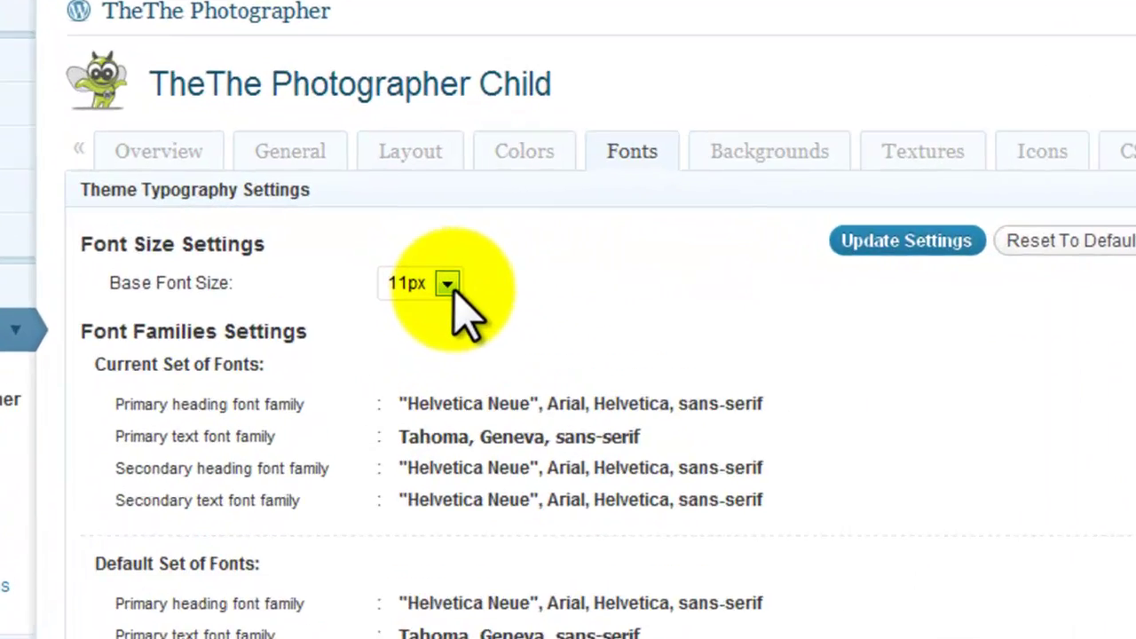
left_click(387, 253)
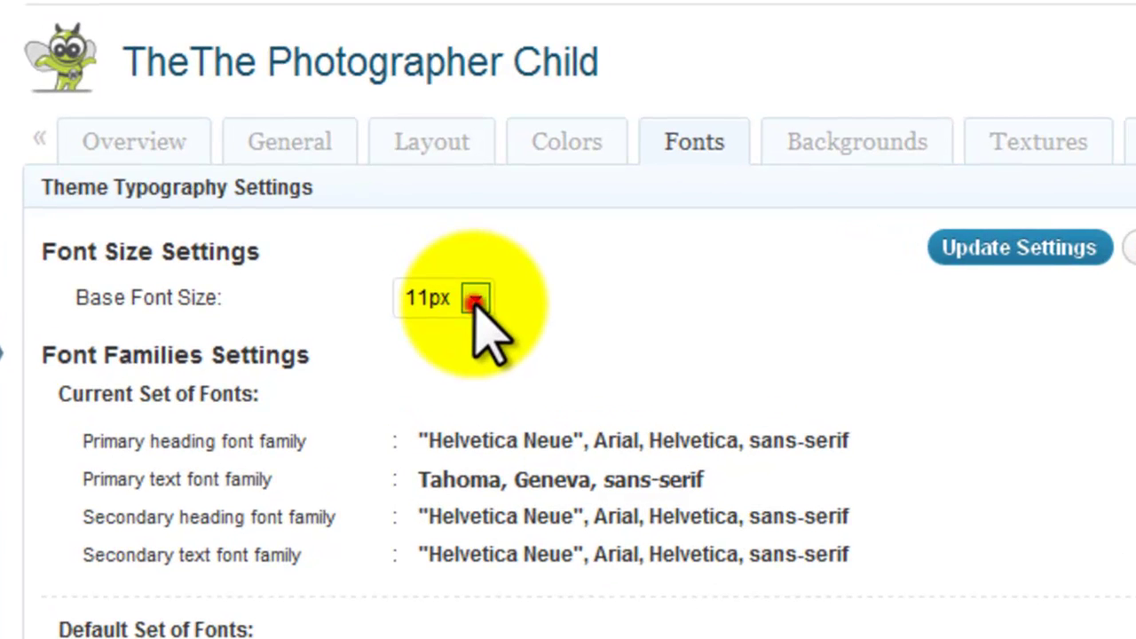
left_click(476, 299)
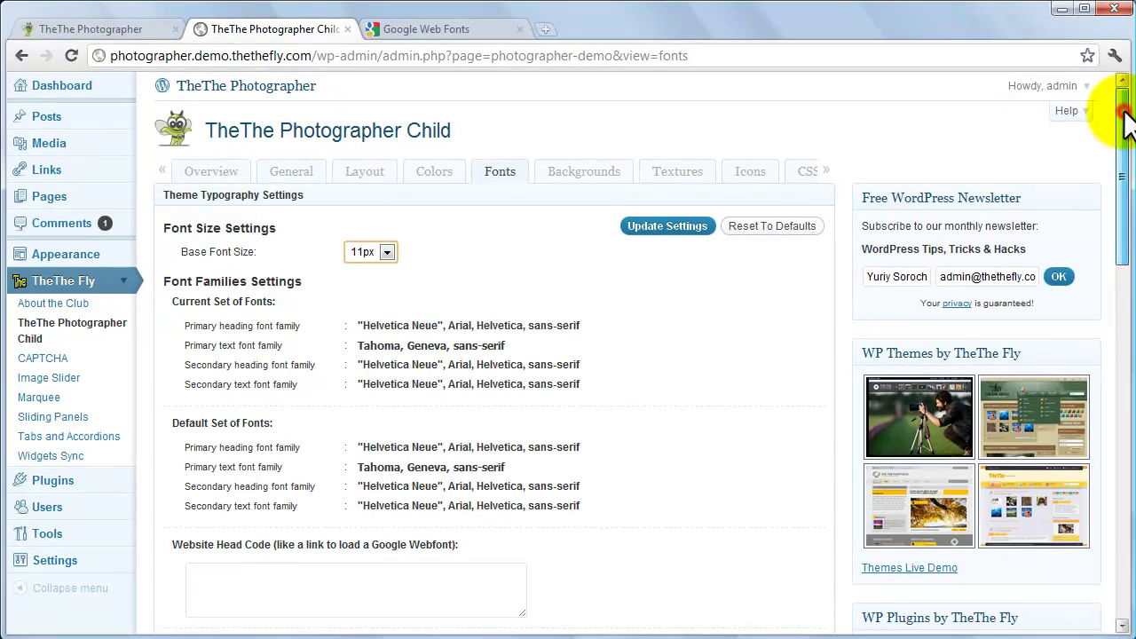
Look through the predesigned font schemes and activate the Arial scheme
left_click_drag(1126, 124, 1129, 498)
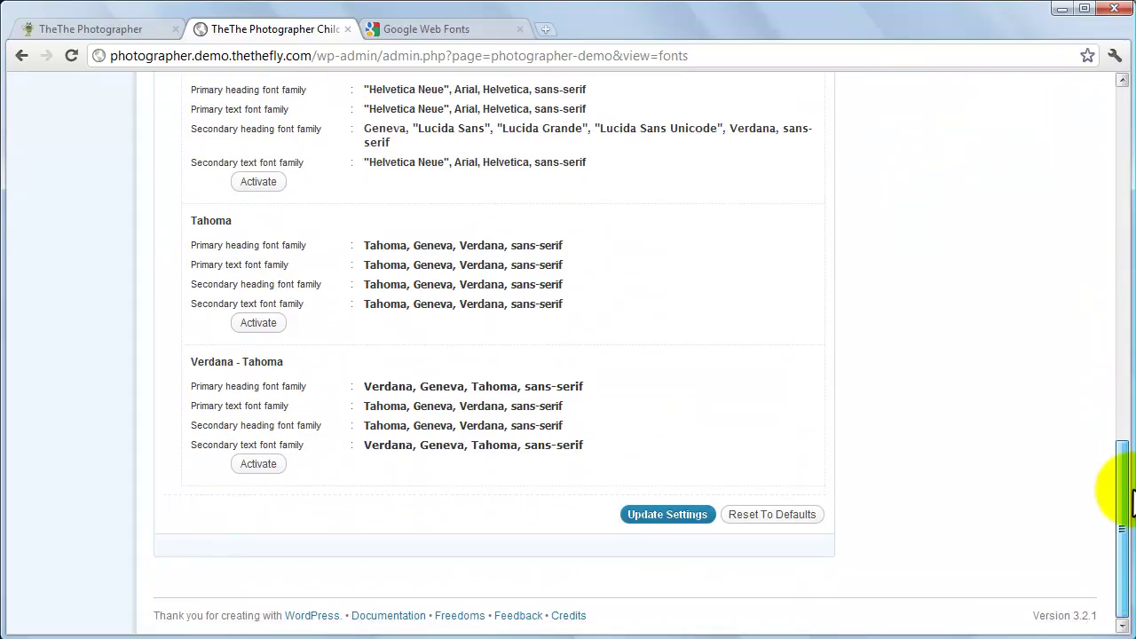
scroll(1132, 497, "up", 15)
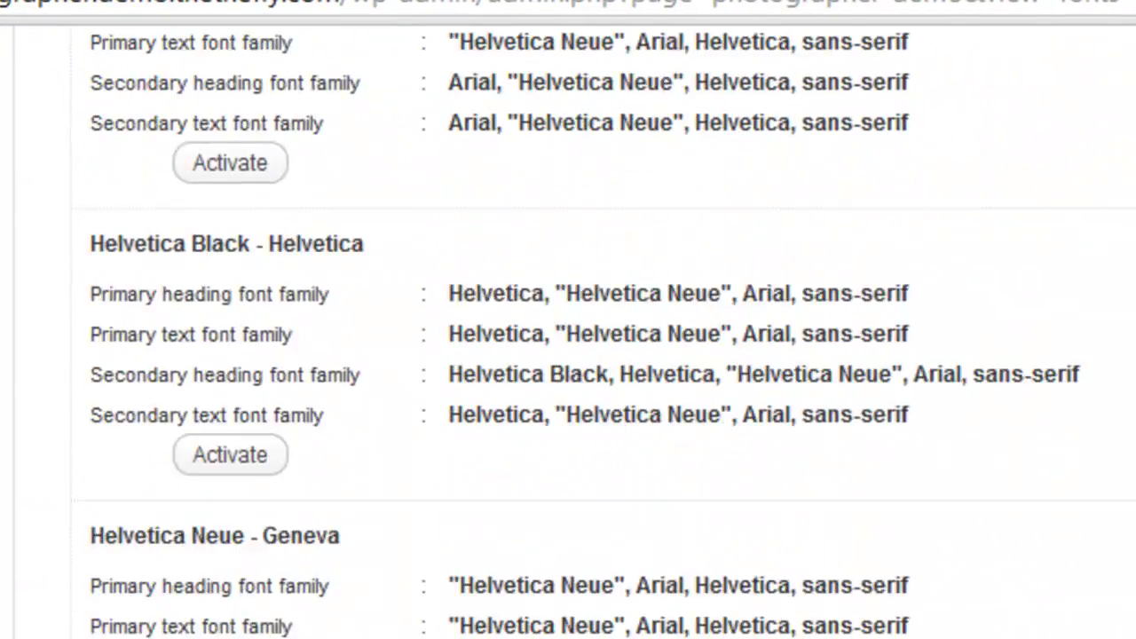
scroll(1123, 233, "up", 8)
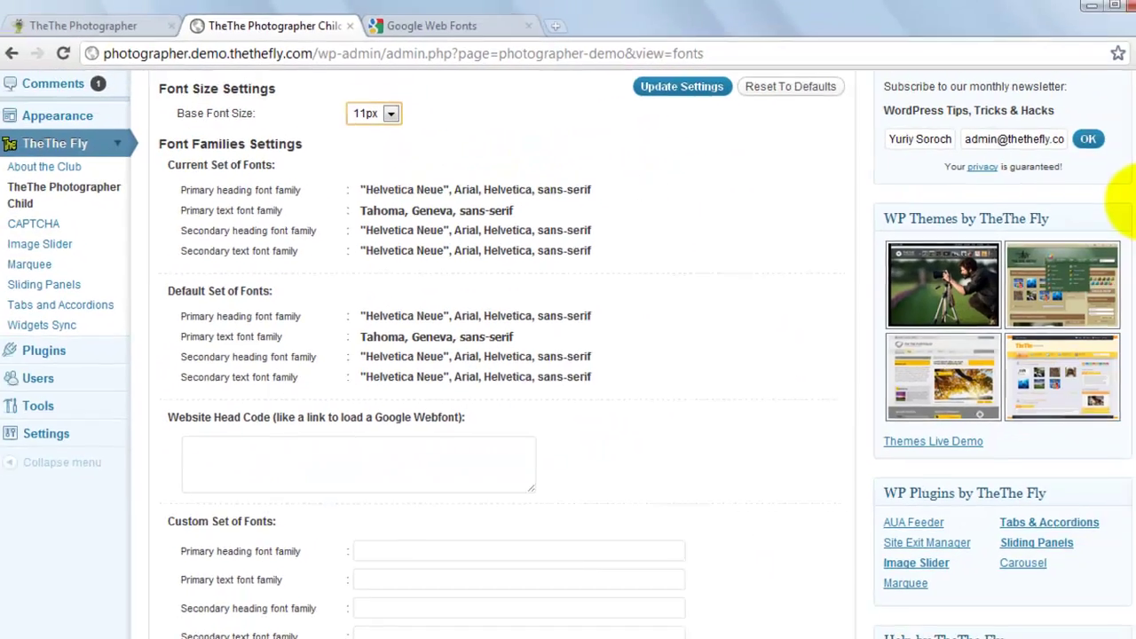
left_click_drag(1126, 233, 1120, 304)
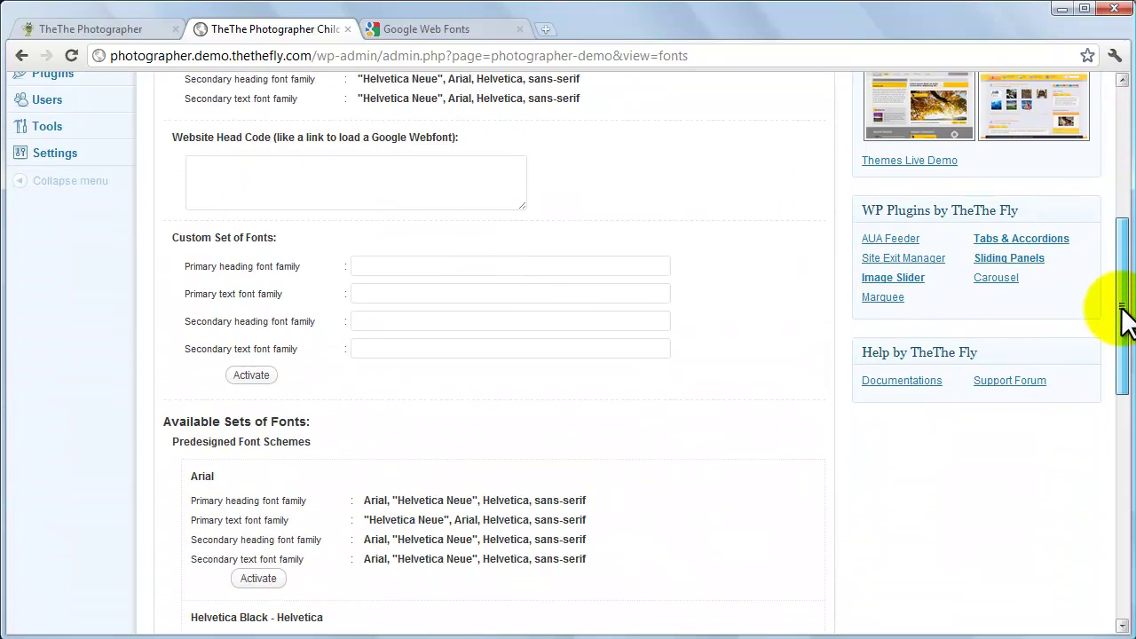
left_click(269, 578)
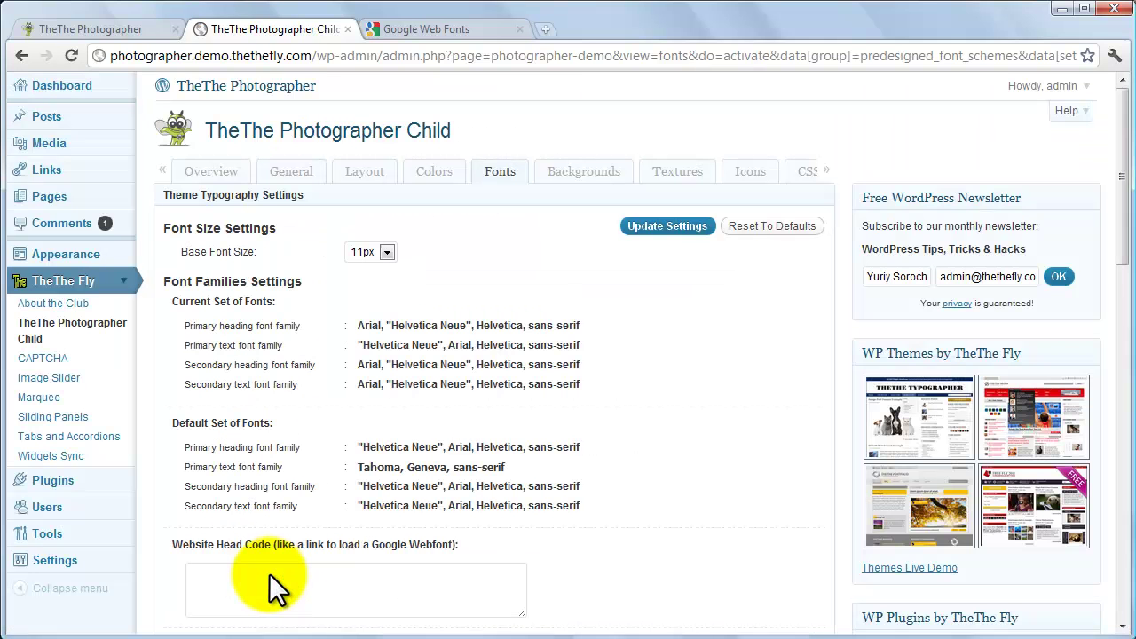
Enable Replace Logo with the Blog Settings in the theme's general settings and save the settings
left_click(118, 28)
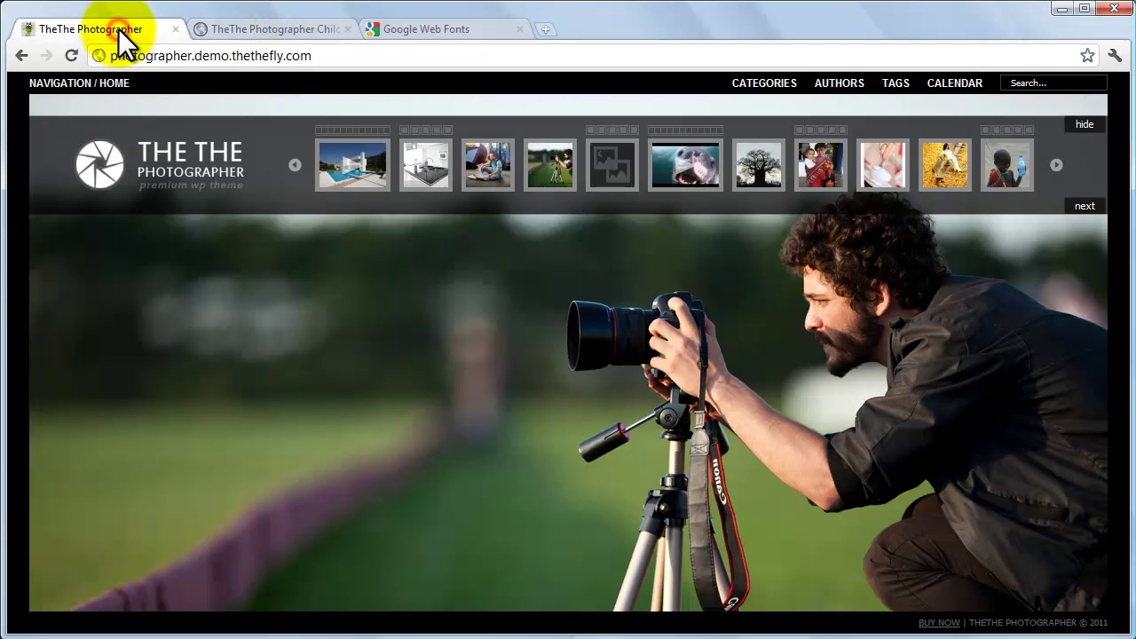
left_click(271, 28)
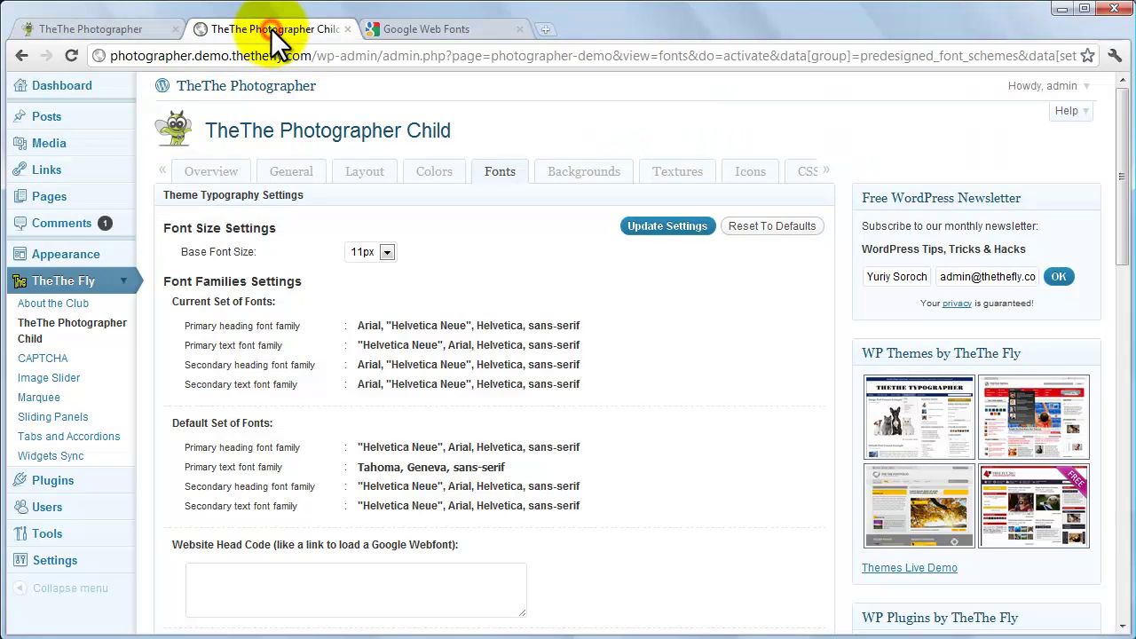
left_click(290, 177)
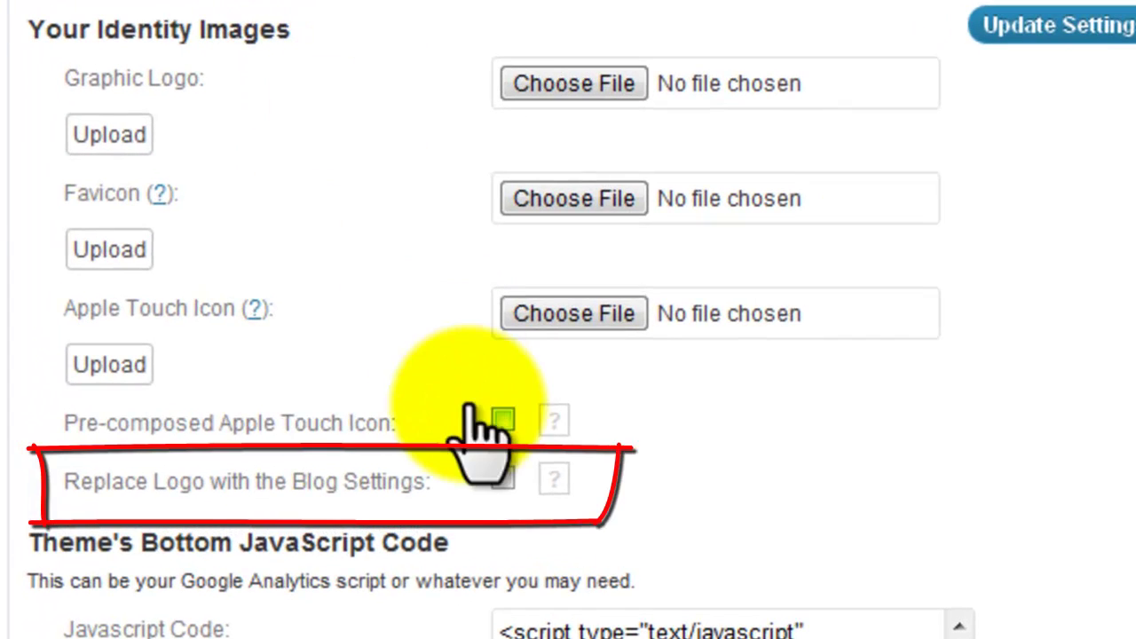
left_click(503, 480)
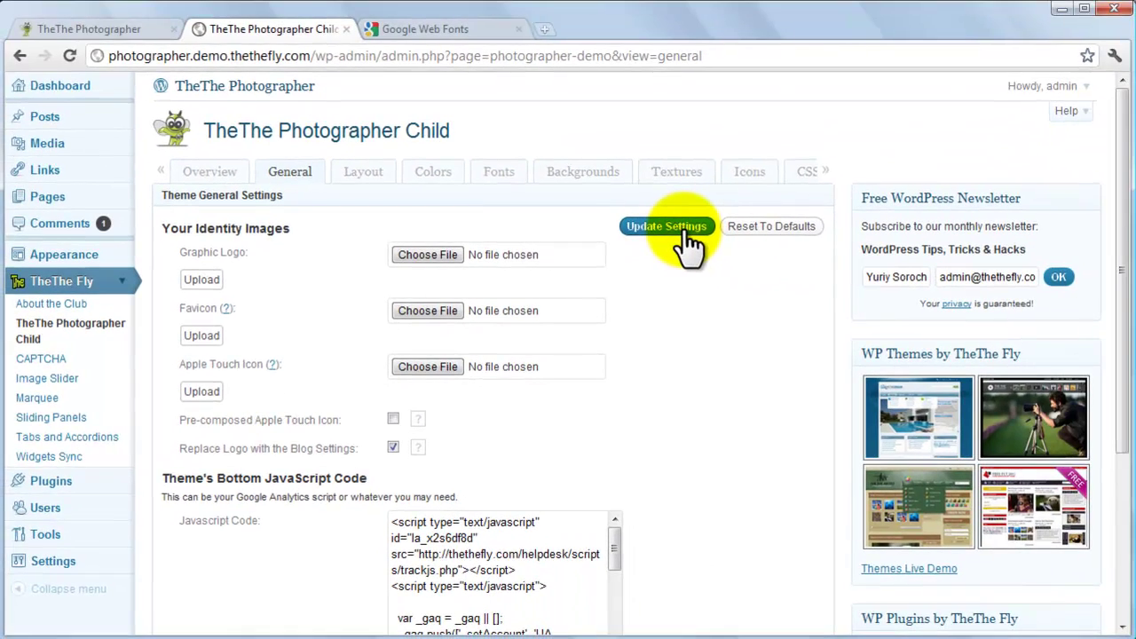
left_click(706, 222)
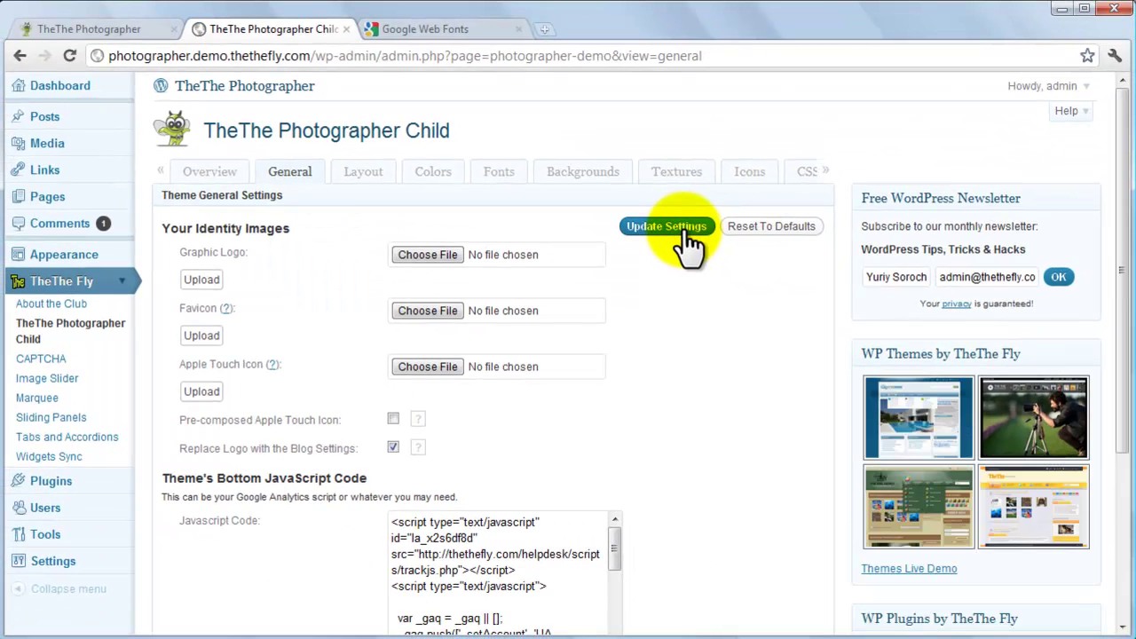
Reopen the theme's font settings, then reload the photographer demo home page to check the site title's look
left_click(508, 171)
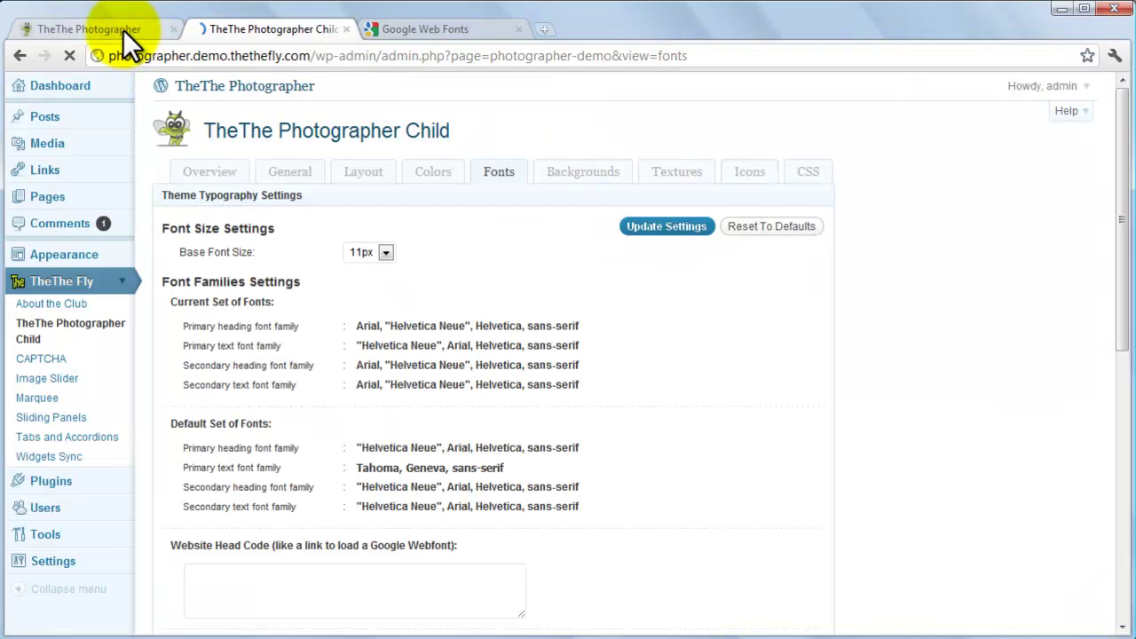
left_click(122, 29)
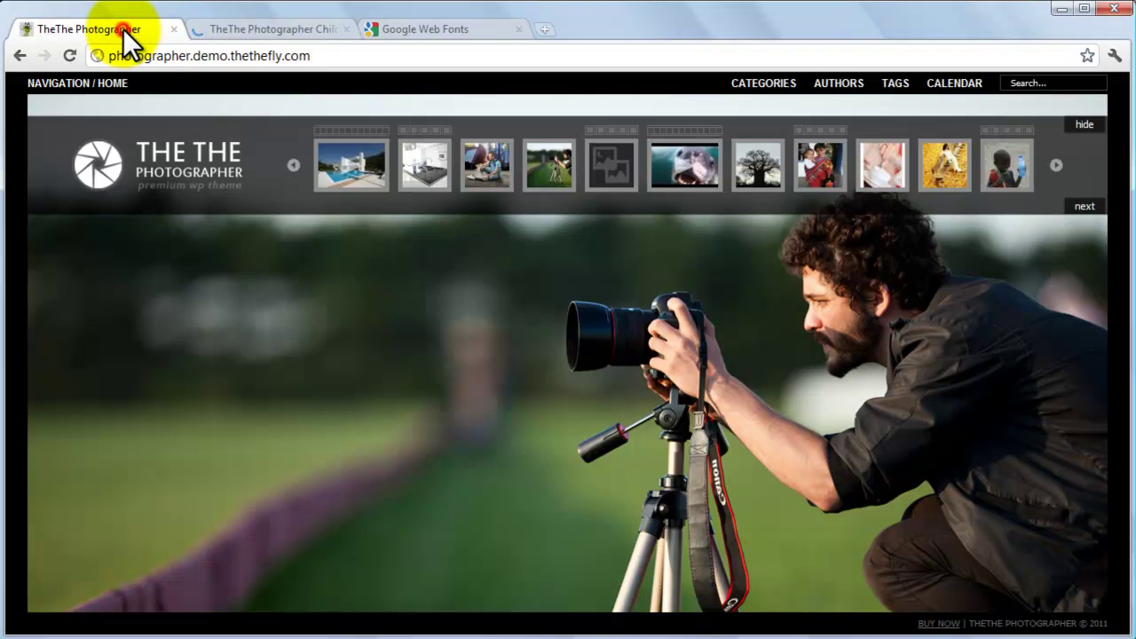
left_click(74, 52)
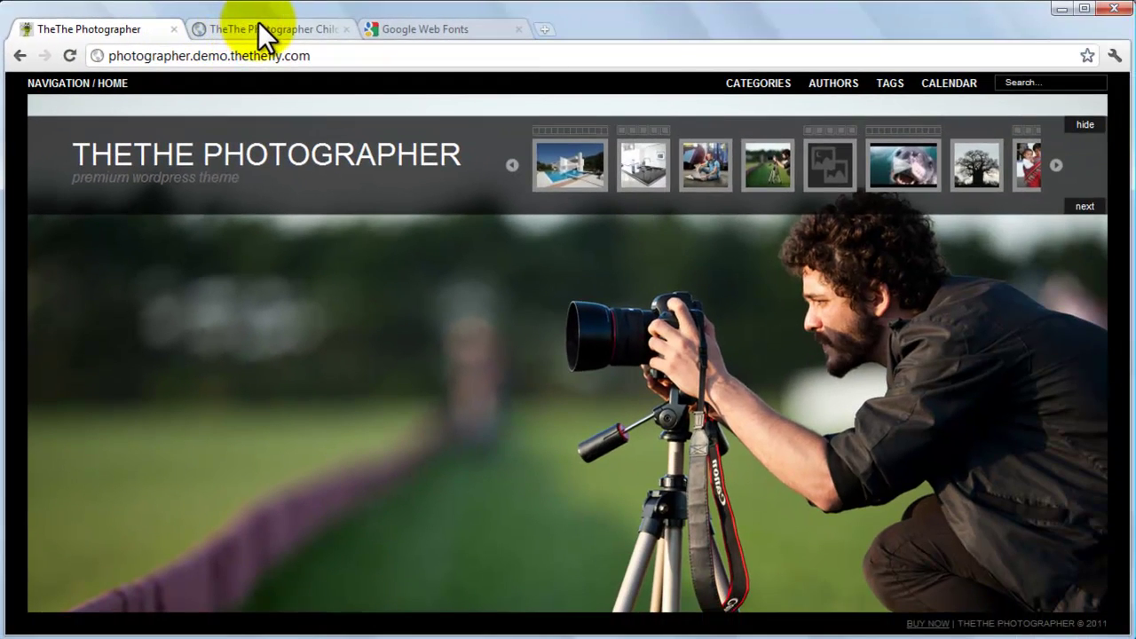
Review the theme's font settings, then switch to Google Web Fonts and add Terminal Dosis to the collection
left_click(258, 21)
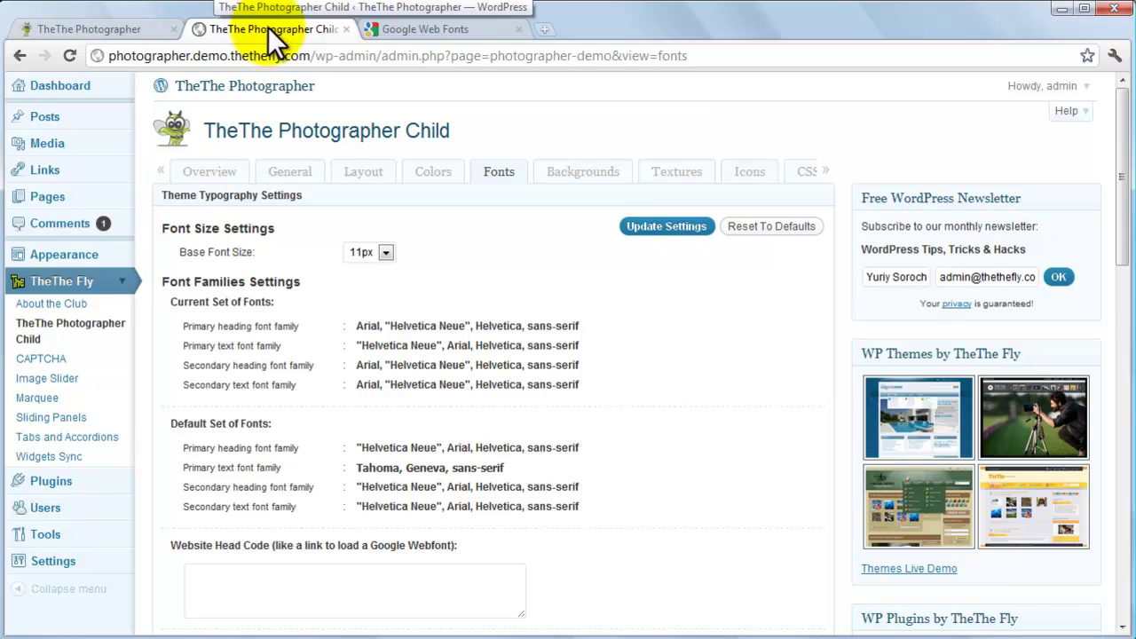
scroll(1061, 563, "down", 3)
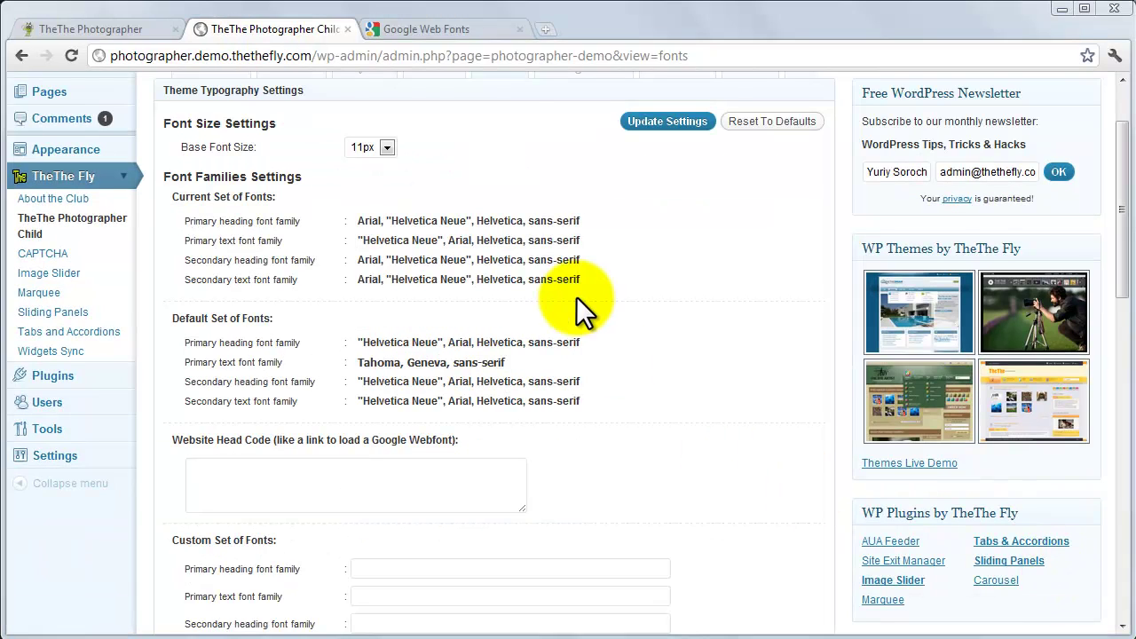
left_click(448, 35)
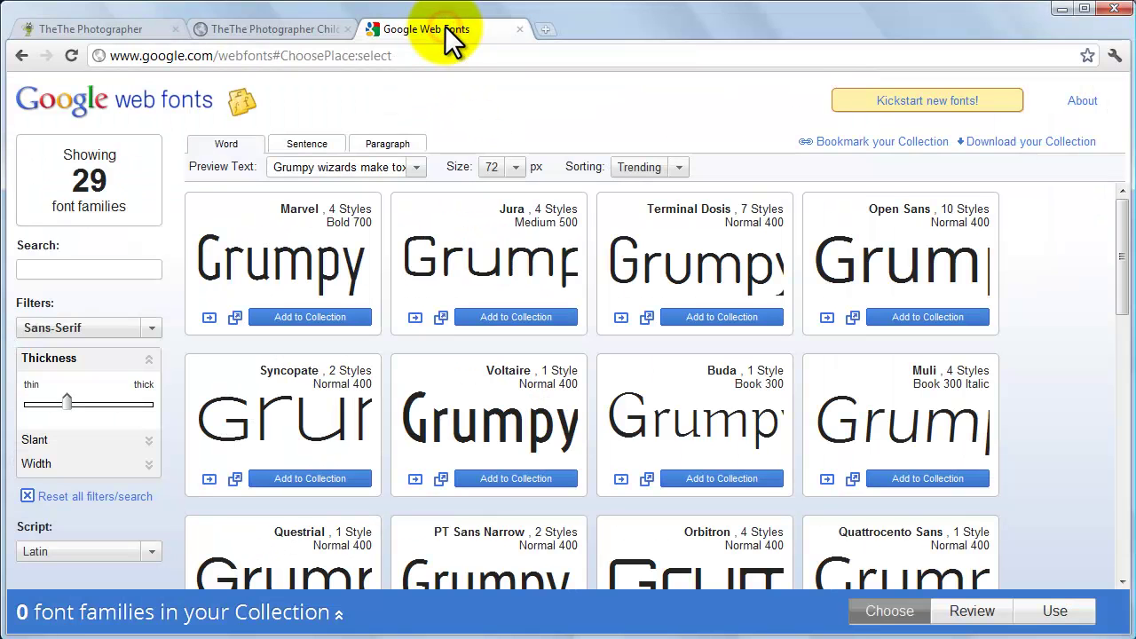
left_click(739, 320)
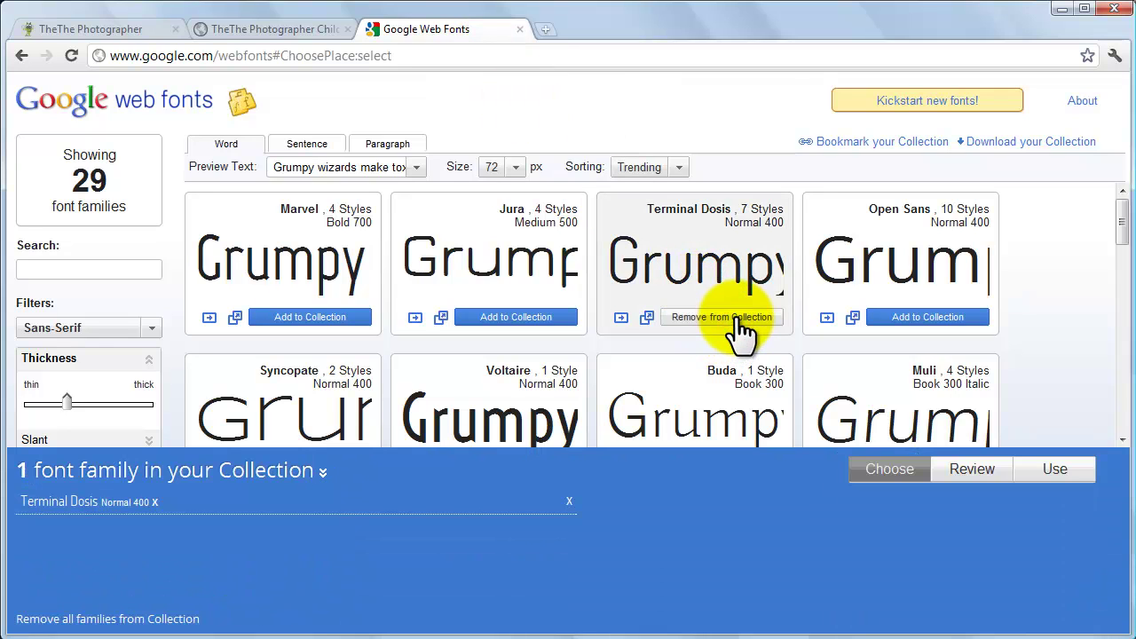
Open the usage page for the collection and copy the standard stylesheet link code for Terminal Dosis
left_click(1047, 470)
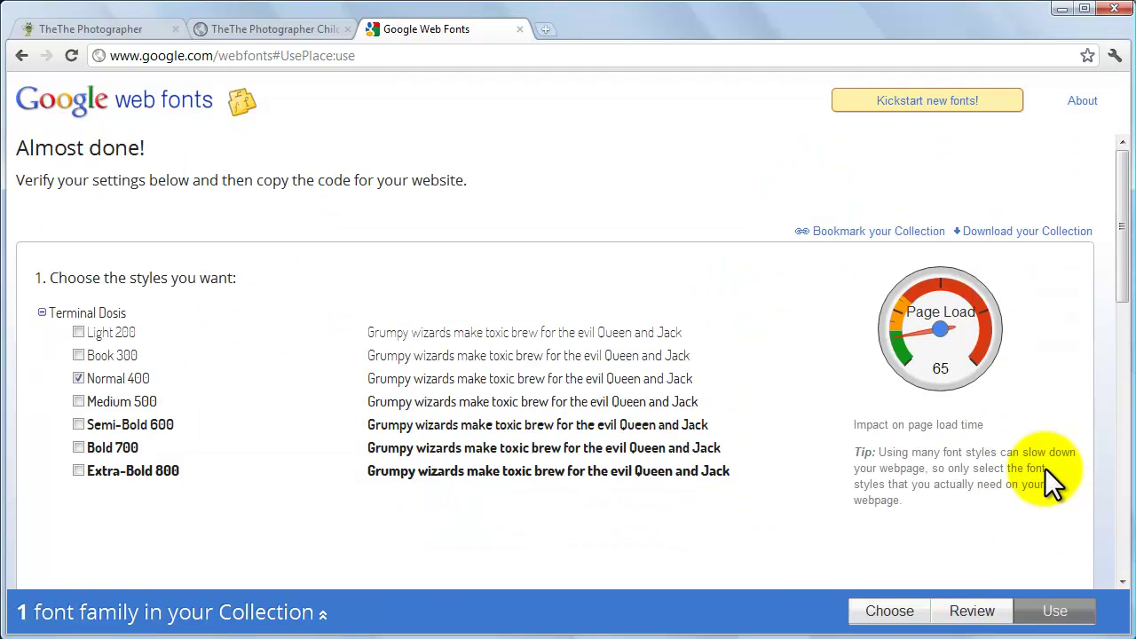
left_click(1120, 211)
left_click_drag(1120, 212, 1118, 426)
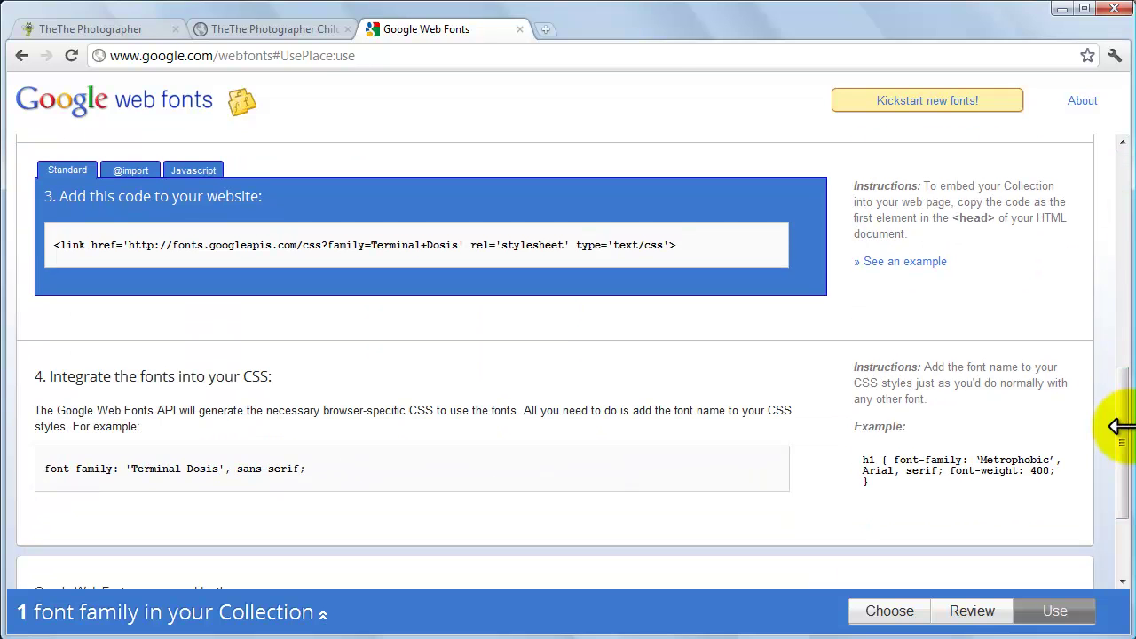
left_click(684, 242)
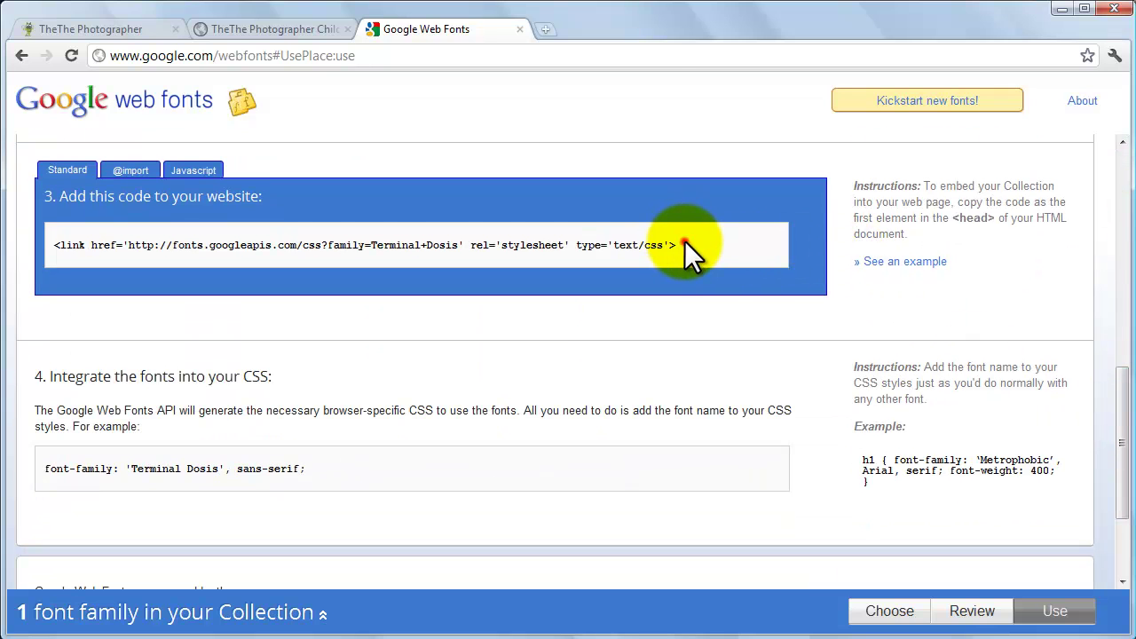
mouse_move(685, 242)
left_mouse_down()
mouse_move(10, 190)
mouse_move(70, 255)
mouse_move(51, 253)
left_mouse_up()
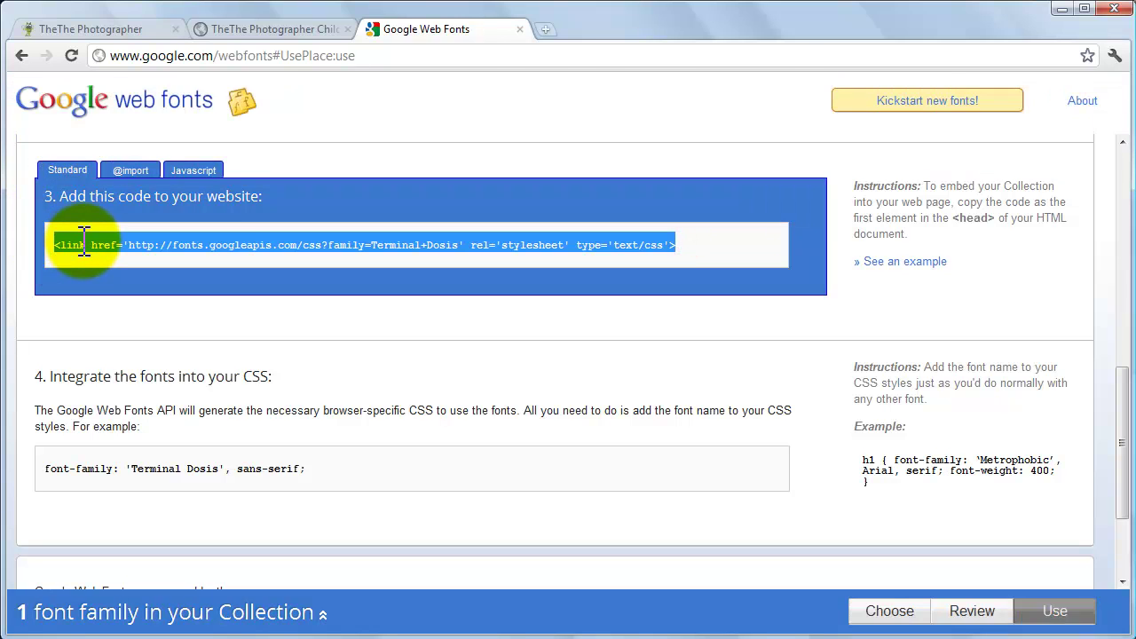
right_click(82, 240)
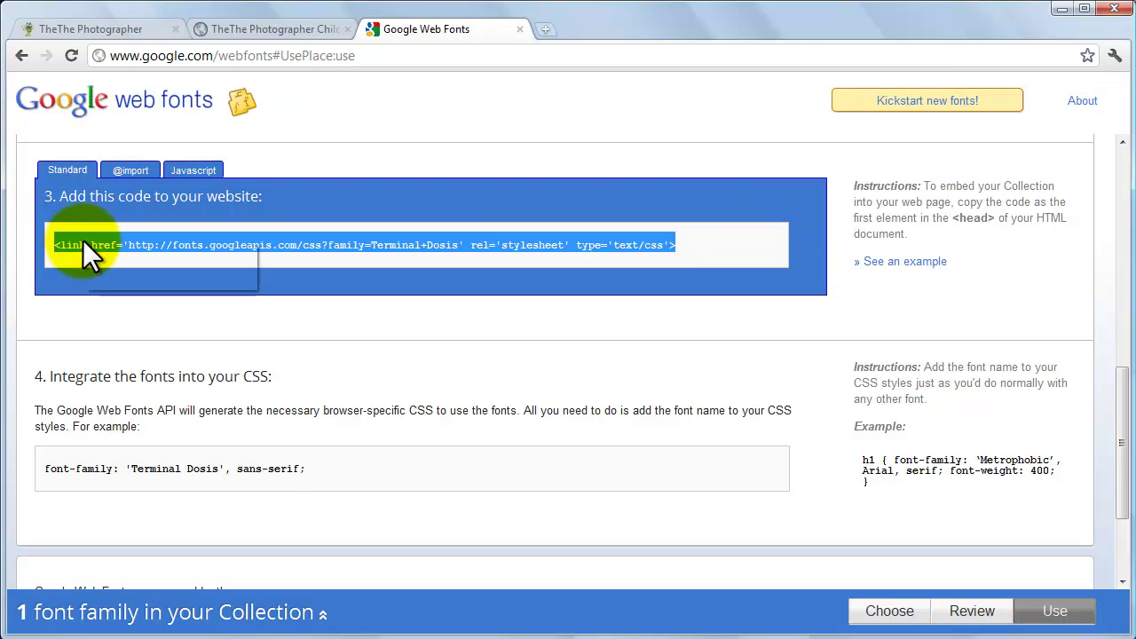
left_click(121, 249)
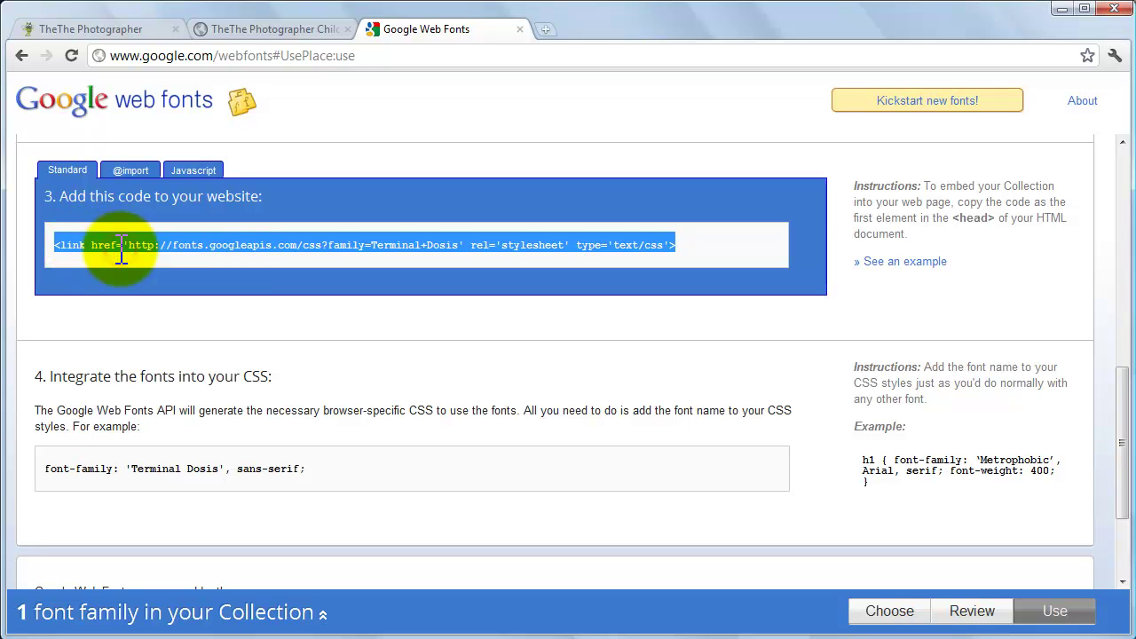
Paste the Terminal Dosis link code into the Website Head Code of the theme's font settings and update the settings
left_click(276, 27)
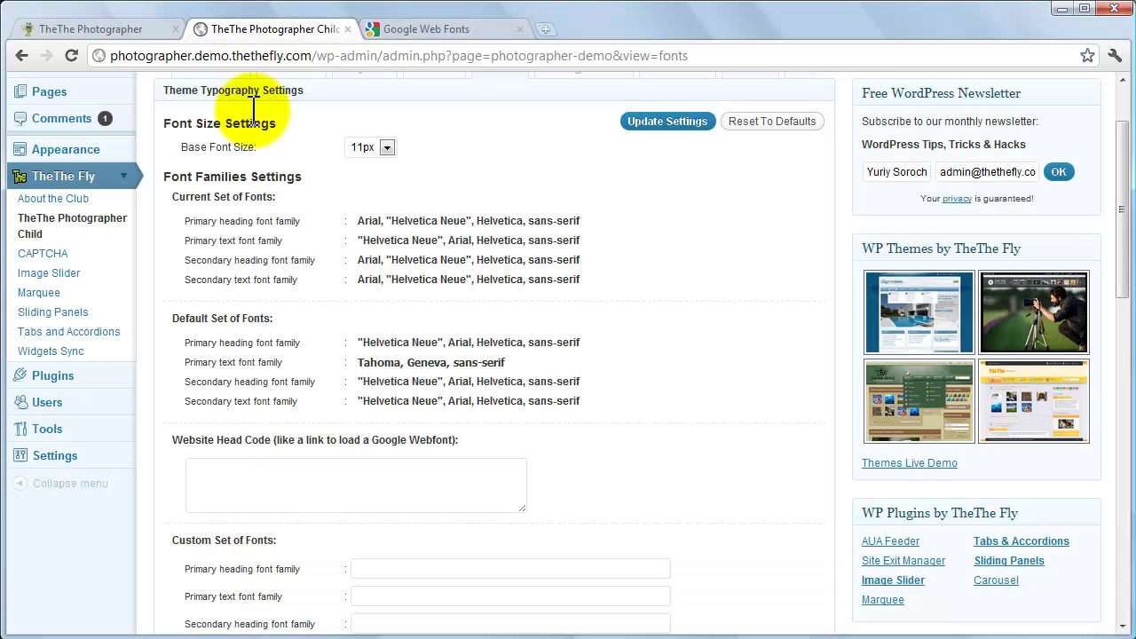
left_click(206, 474)
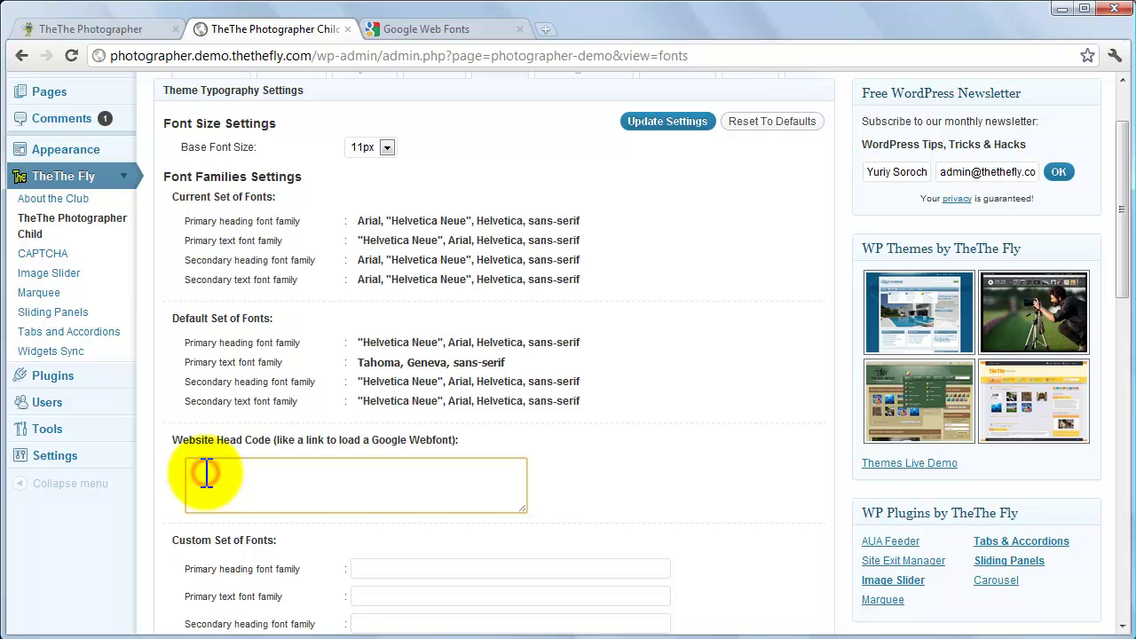
right_click(206, 473)
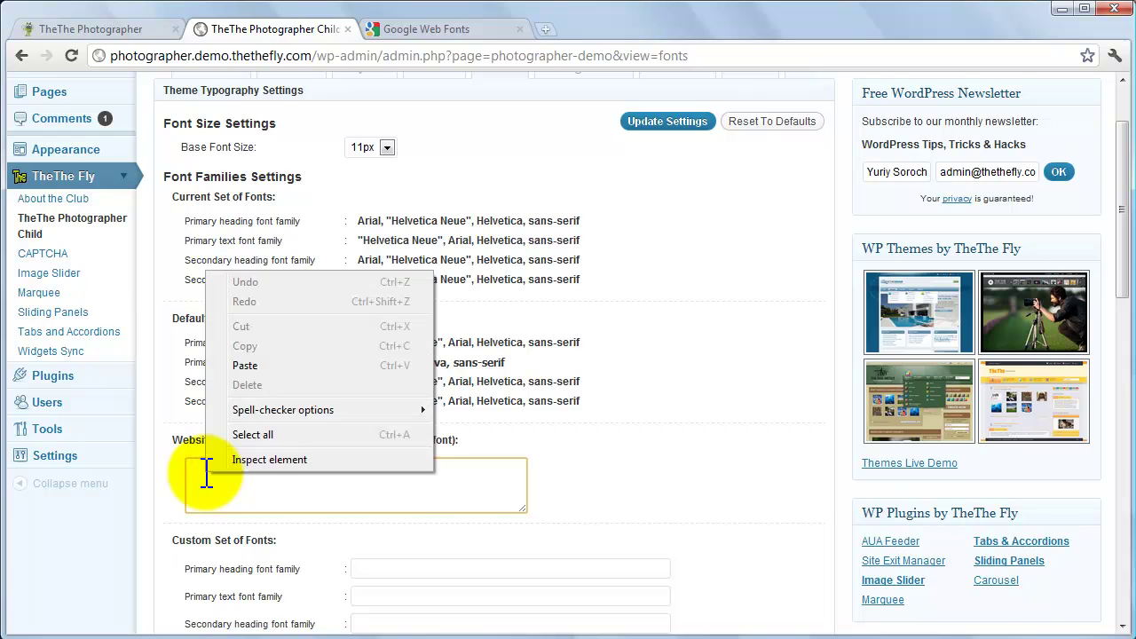
left_click(247, 365)
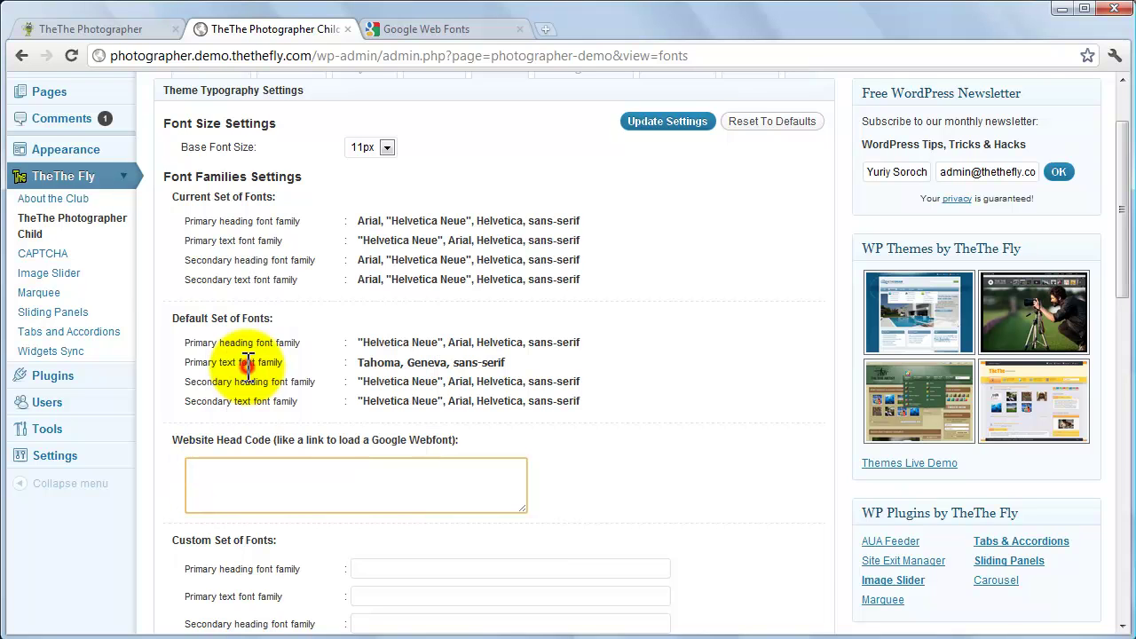
left_click(672, 126)
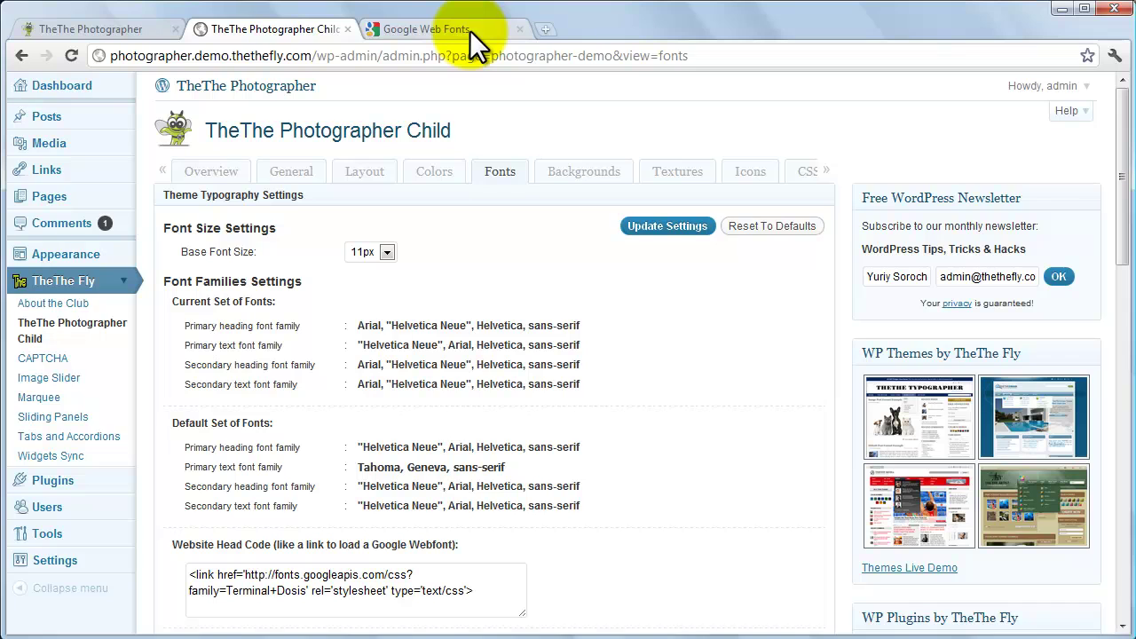
Switch to Google Web Fonts and copy the example CSS font-family line for Terminal Dosis
left_click(470, 32)
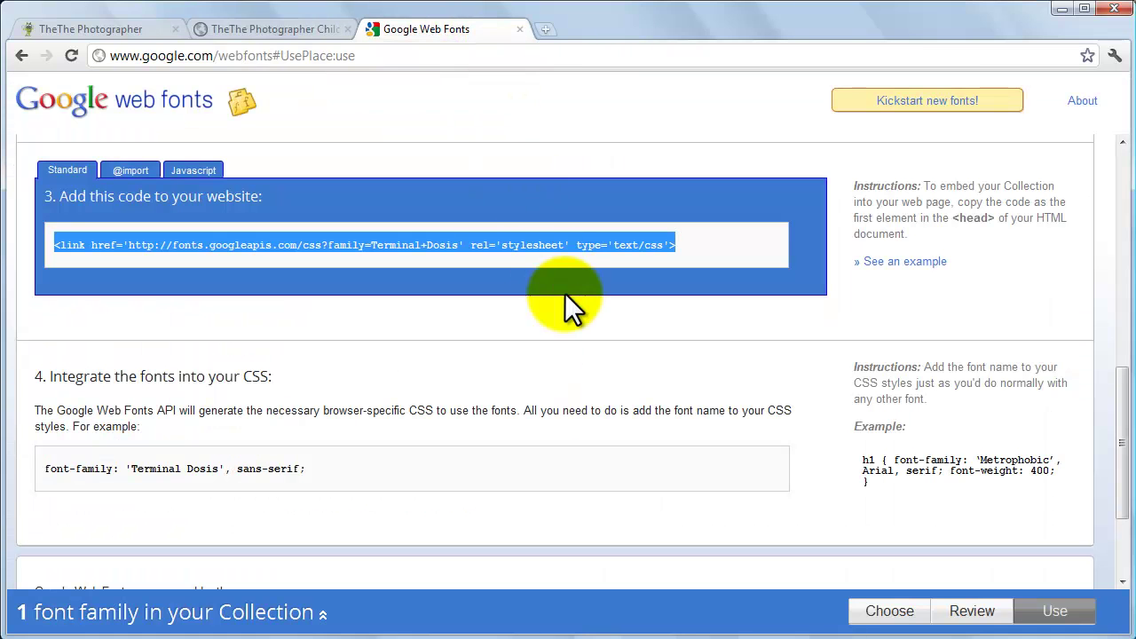
left_click_drag(316, 468, 18, 473)
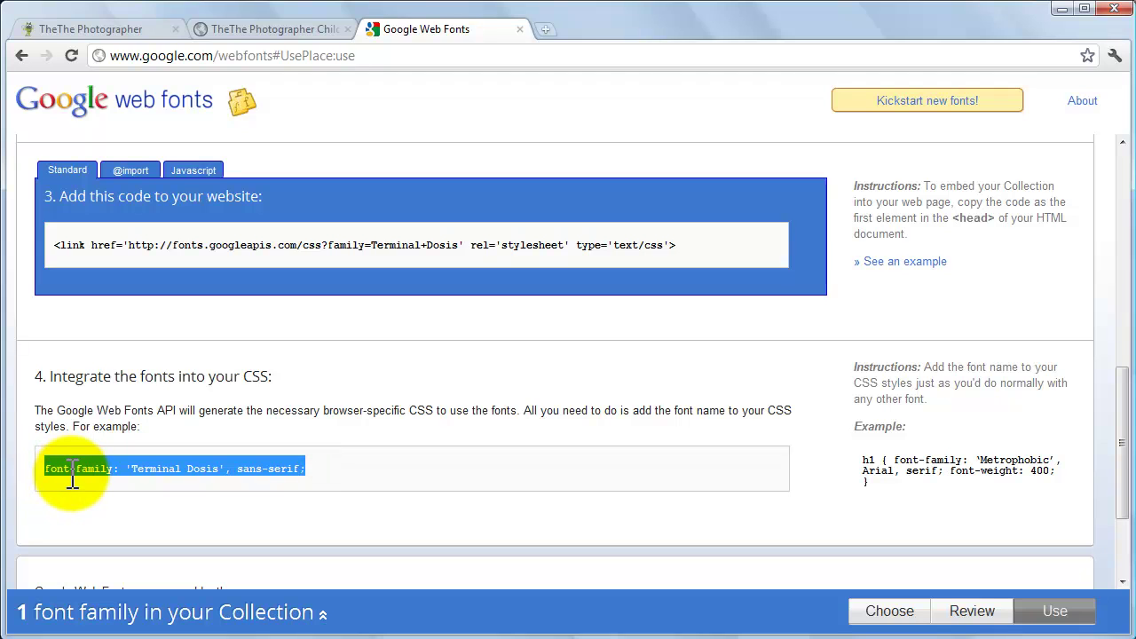
right_click(73, 478)
left_click(102, 484)
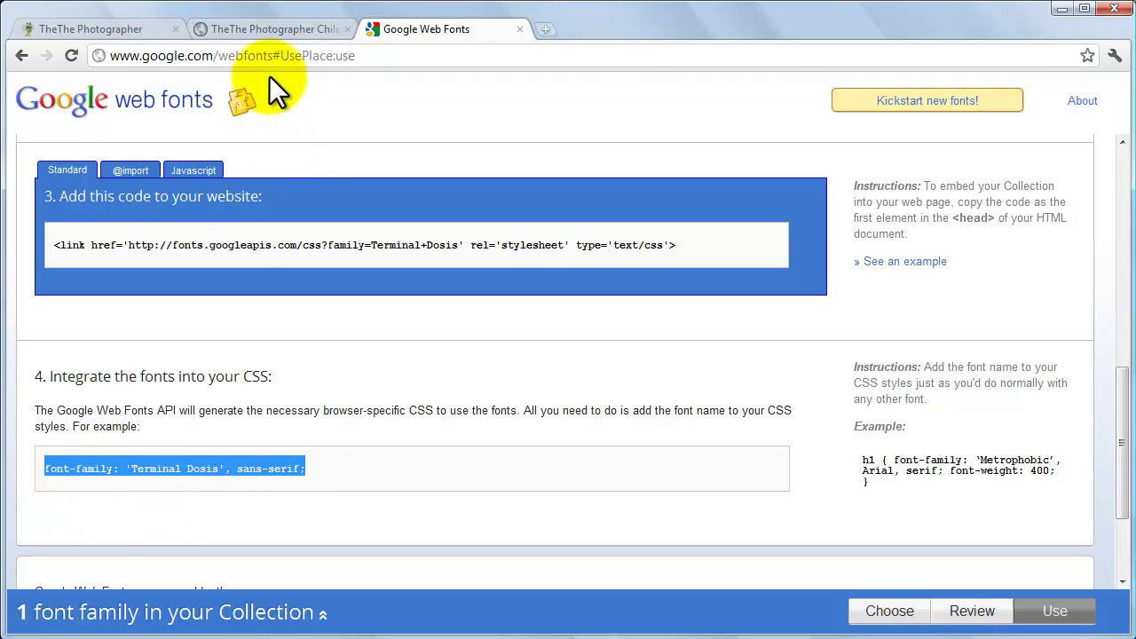
Paste the copied font-family line into the Secondary heading font family of the theme's Custom Set of Fonts
left_click(267, 26)
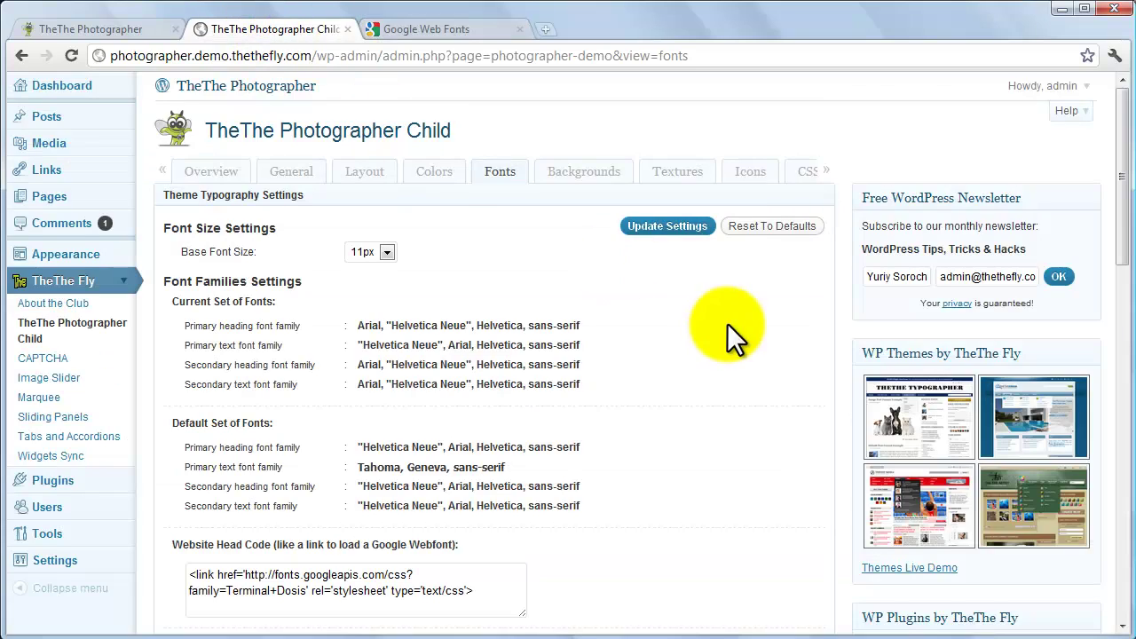
scroll(1109, 170, "down", 5)
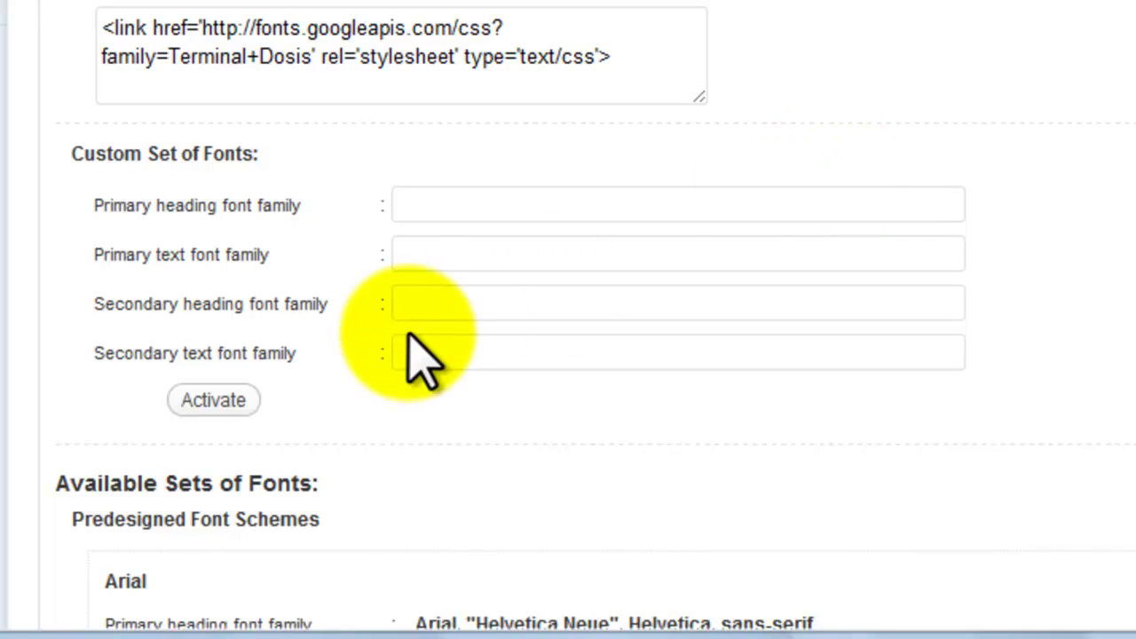
left_click(415, 311)
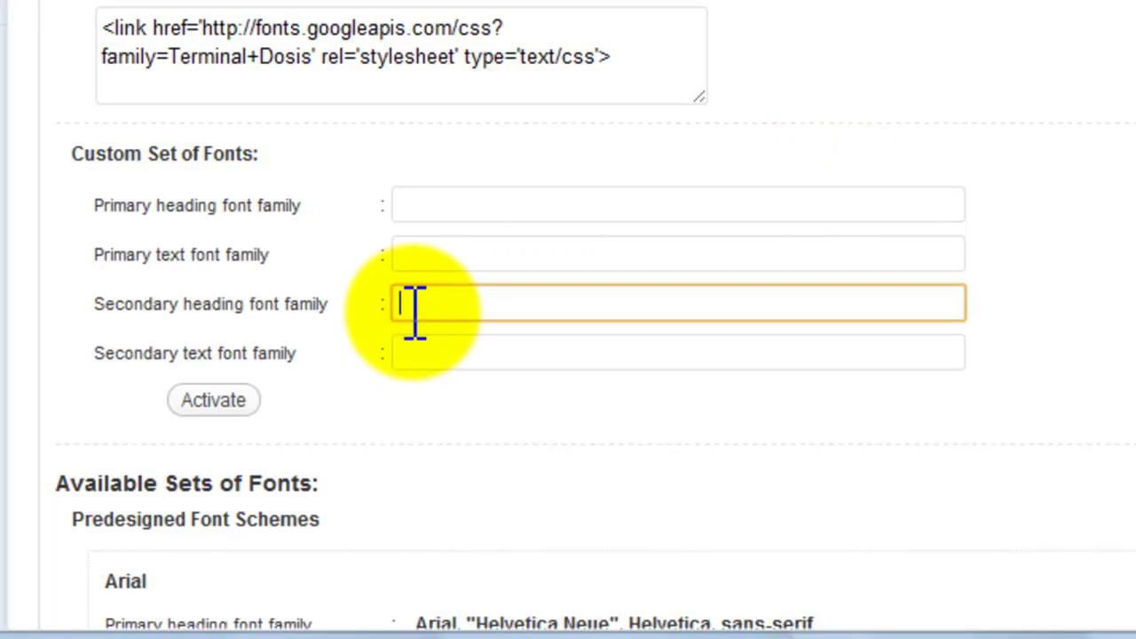
key("ctrl+v")
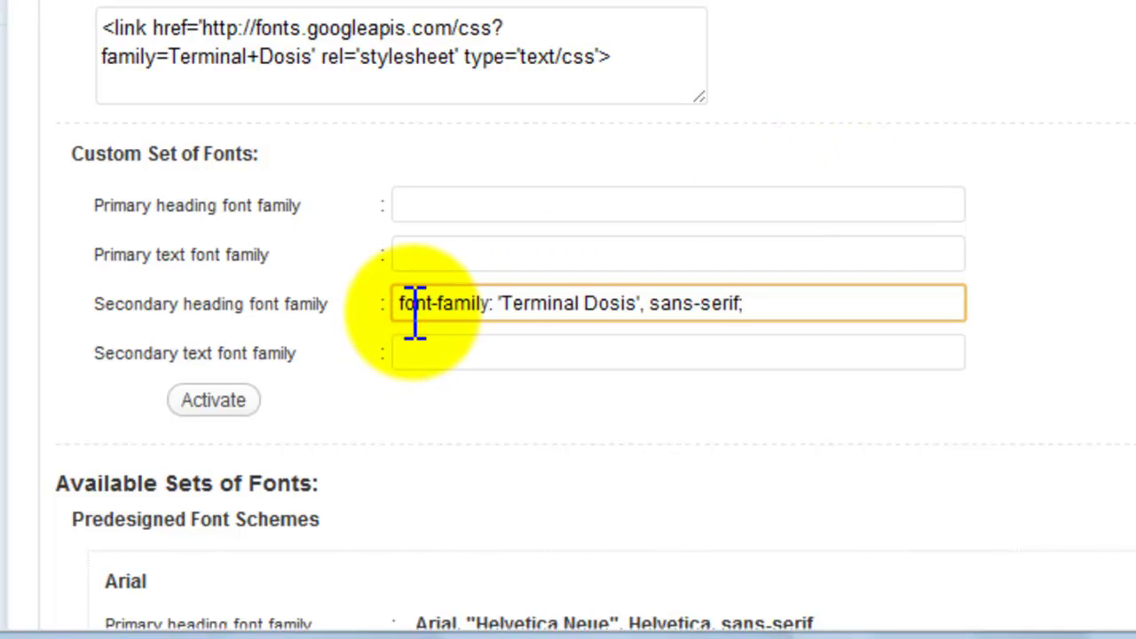
Strip the font-family prefix from the secondary heading font and enclose the name in double quotes, giving "Terminal Dosis", sans-serif;
left_click_drag(505, 303, 359, 295)
key("BackSpace")
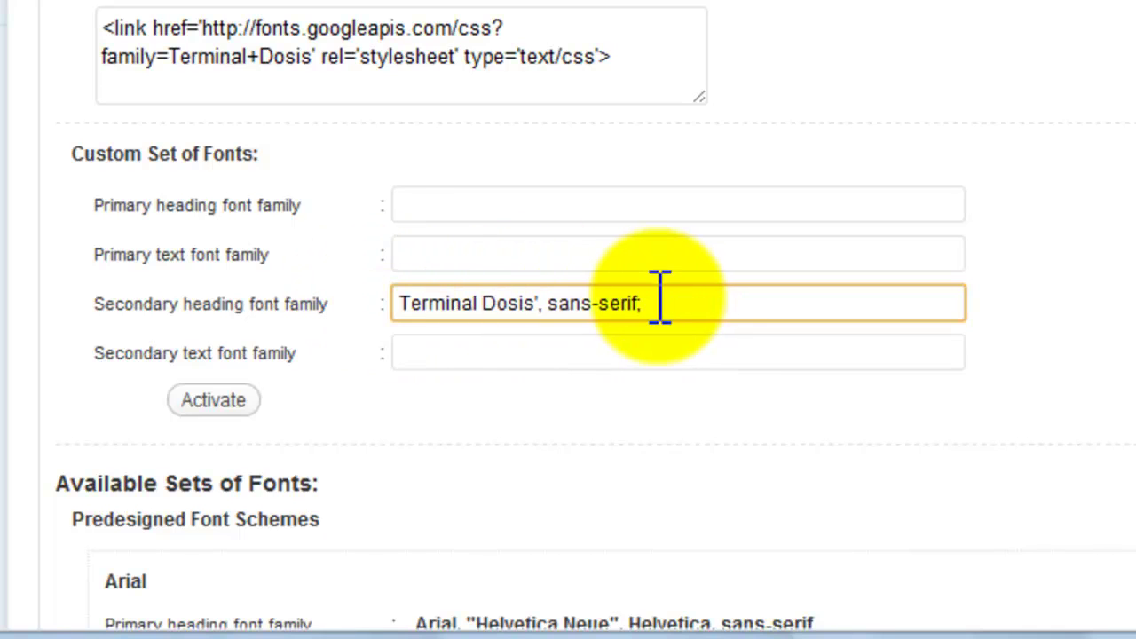
left_click(667, 303)
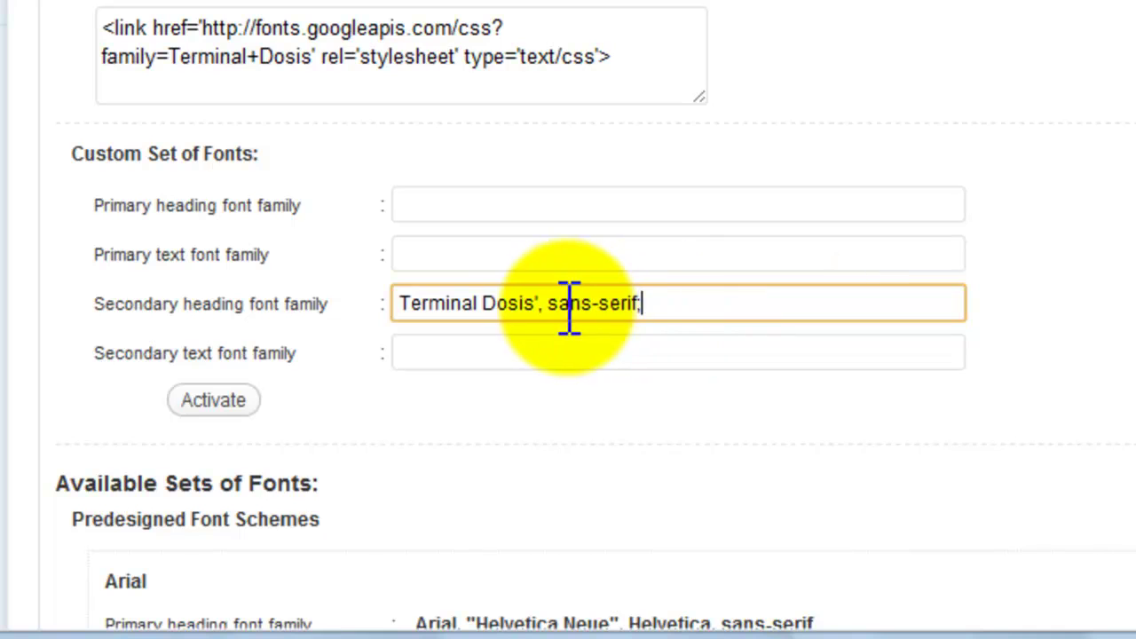
left_click(404, 300)
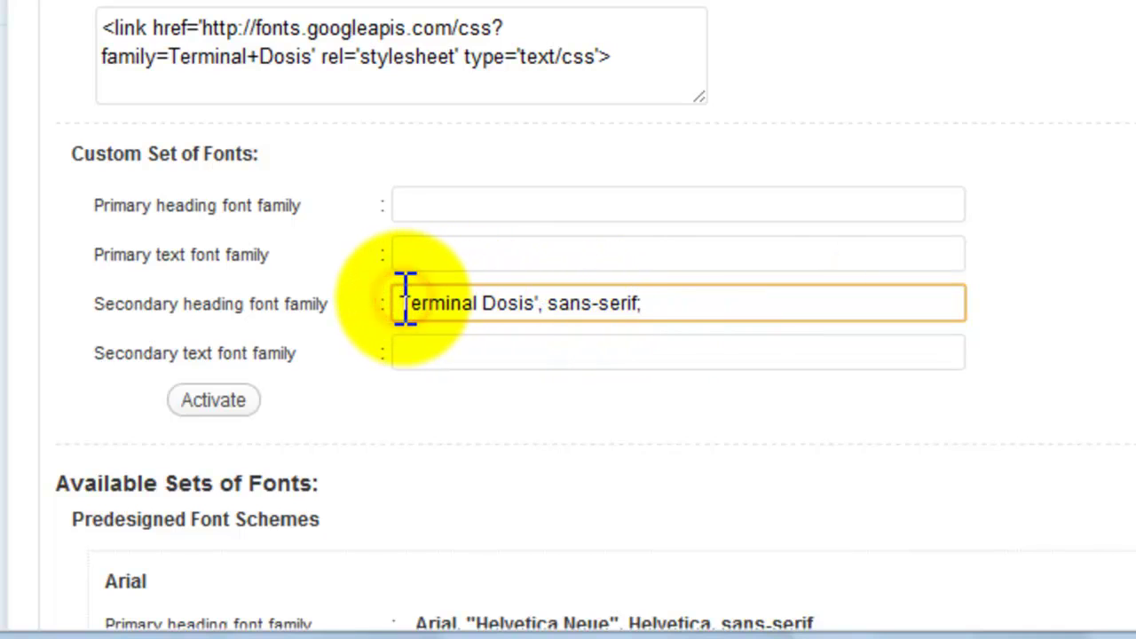
type("\"")
left_click(540, 303)
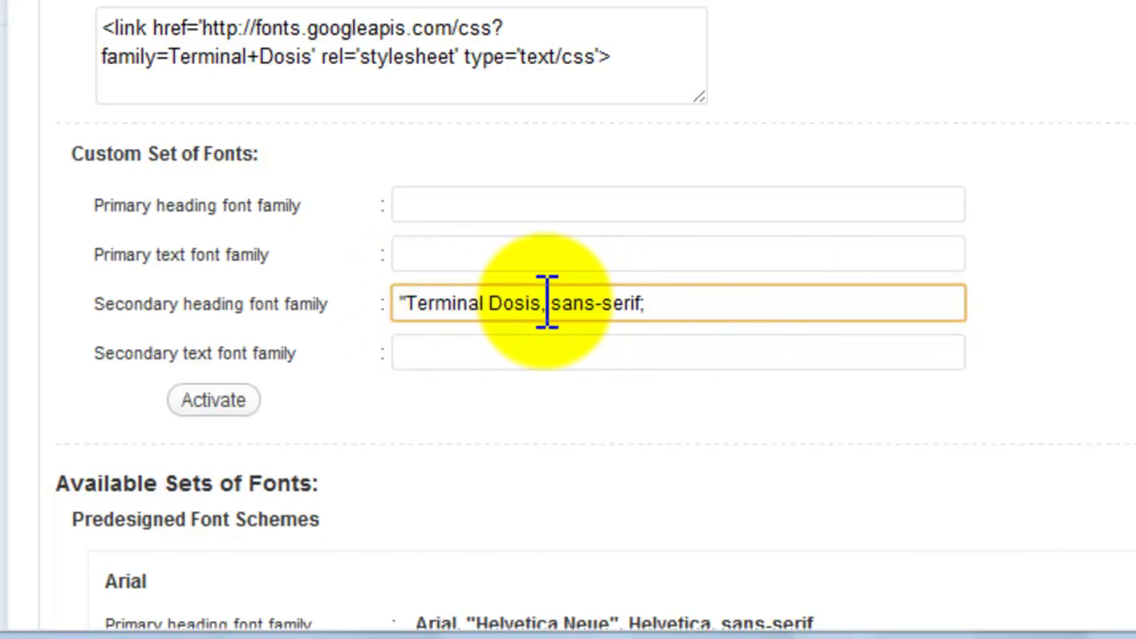
key("BackSpace")
type("\"")
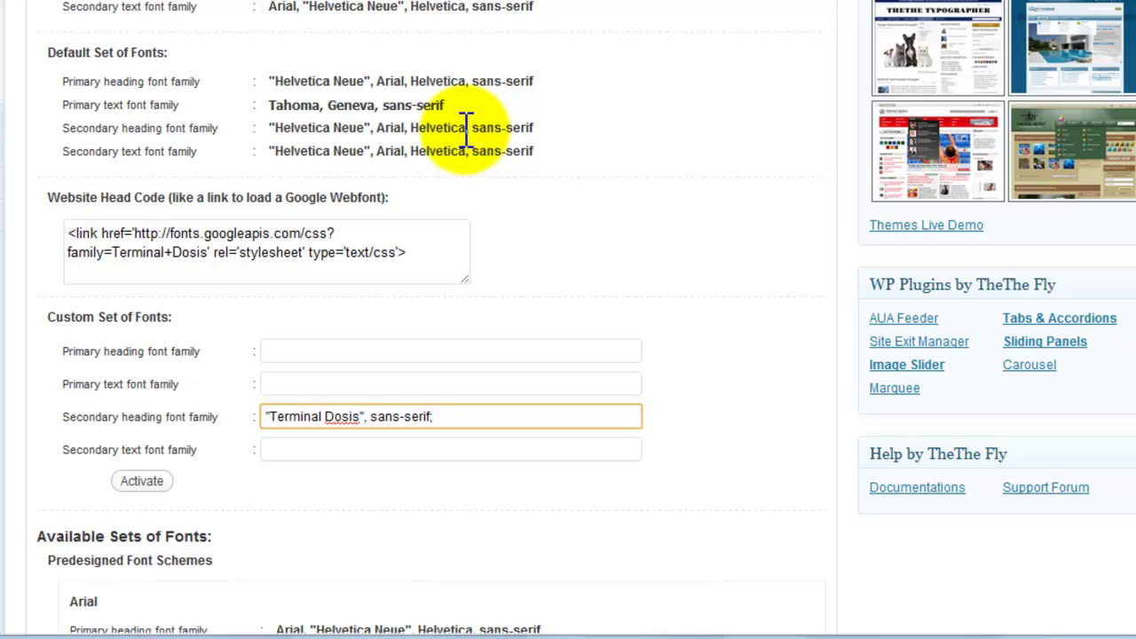
Copy "Helvetica Neue", Arial, Helvetica from the default secondary heading font and insert it after "Terminal Dosis" in the custom secondary heading font
left_click_drag(466, 128, 267, 128)
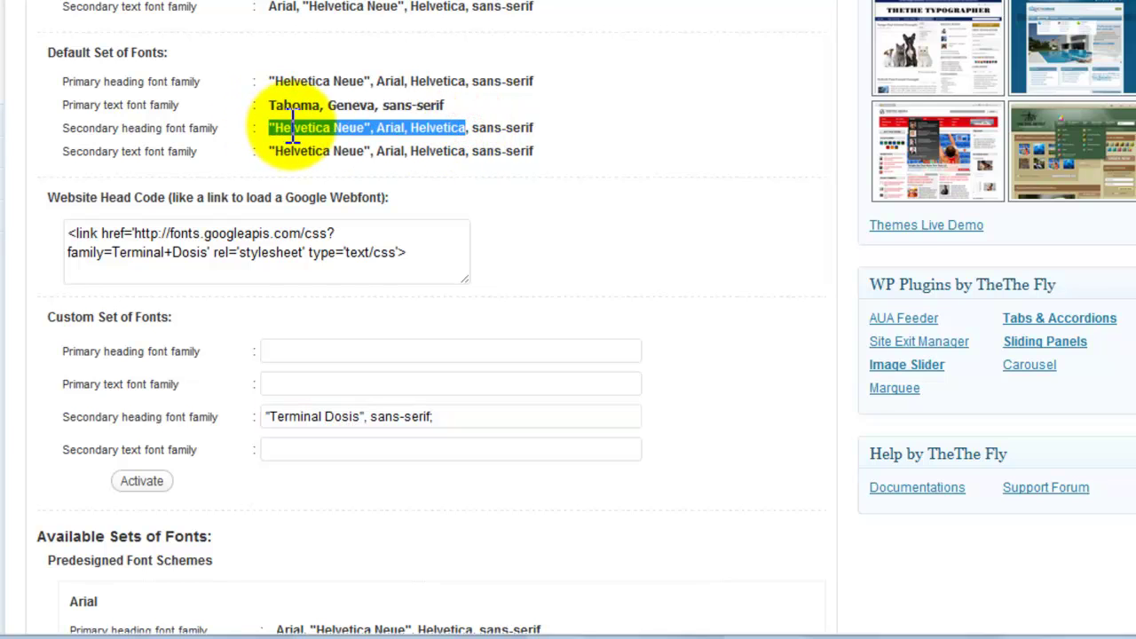
right_click(292, 128)
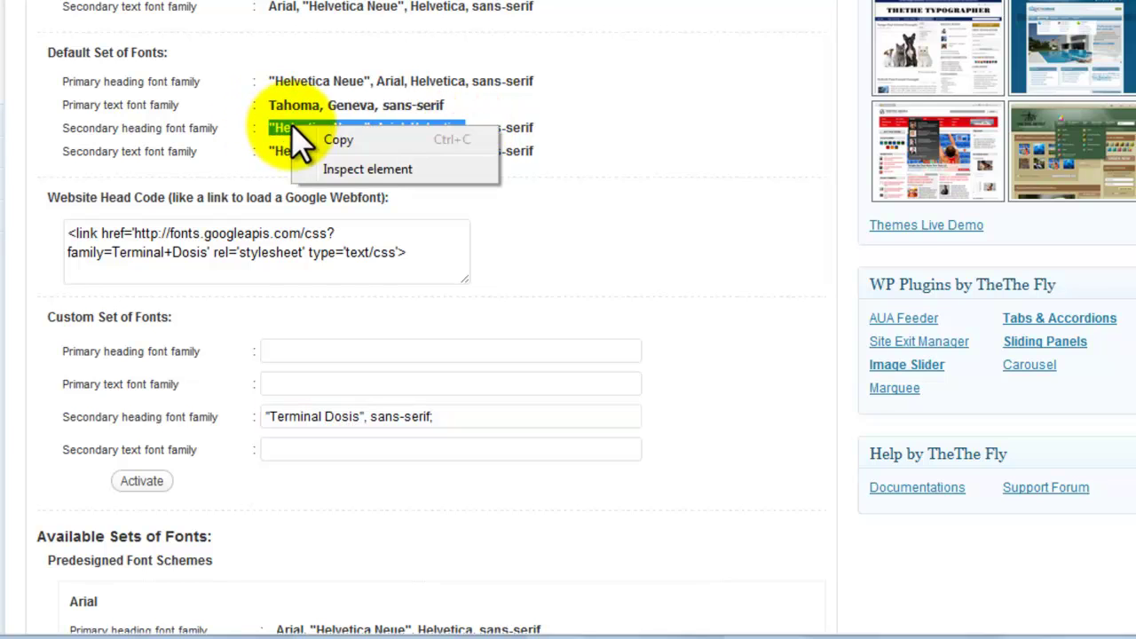
left_click(337, 139)
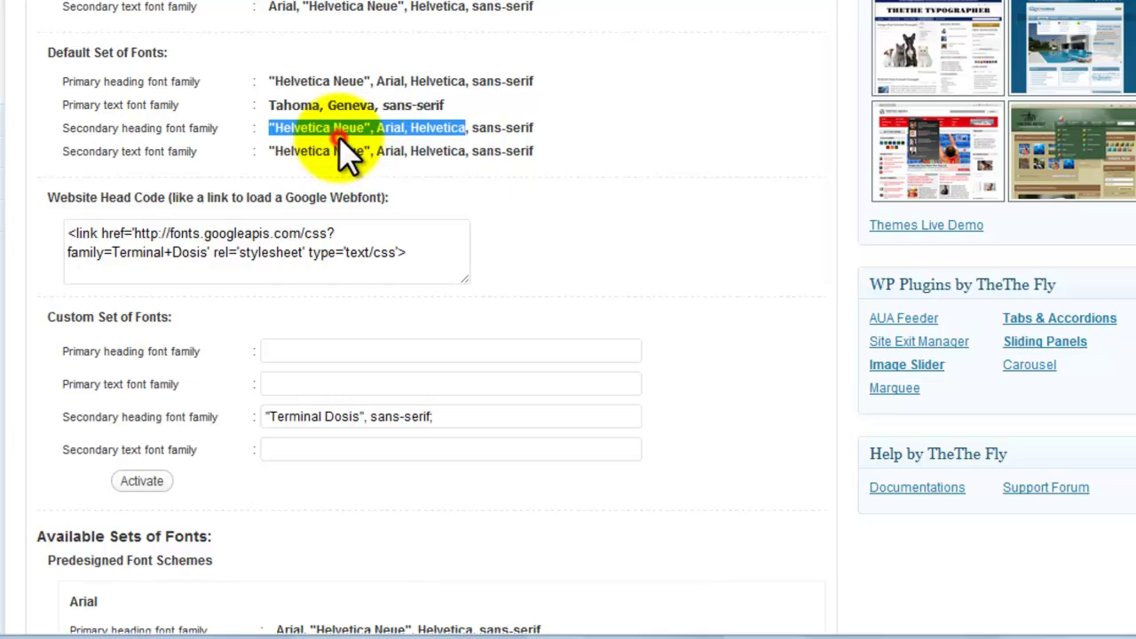
left_click(365, 417)
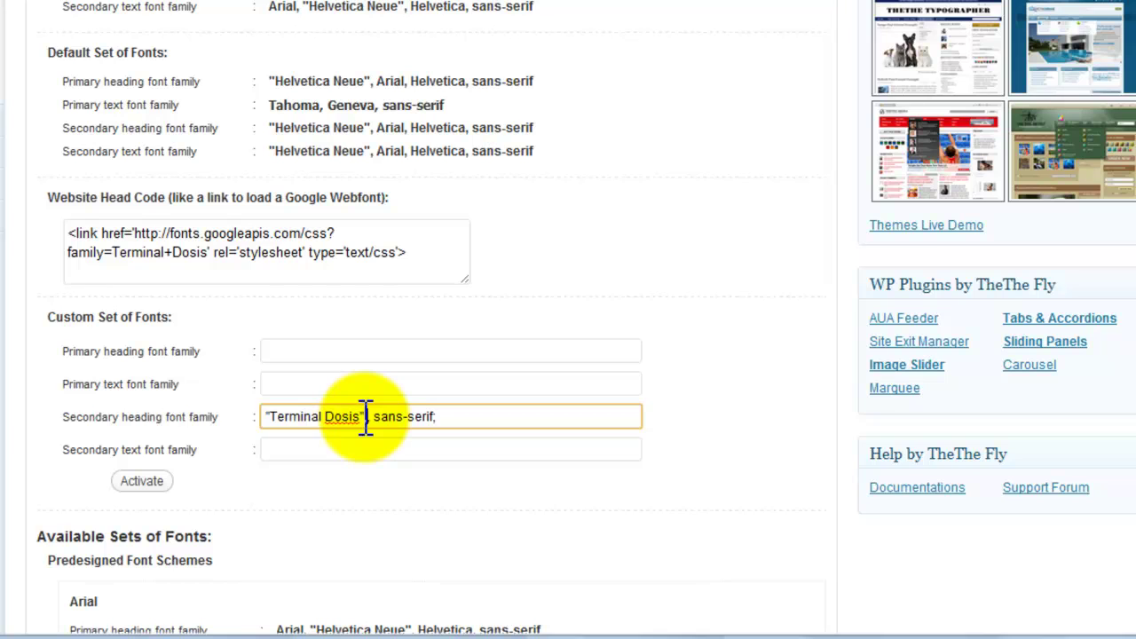
key("ctrl+v")
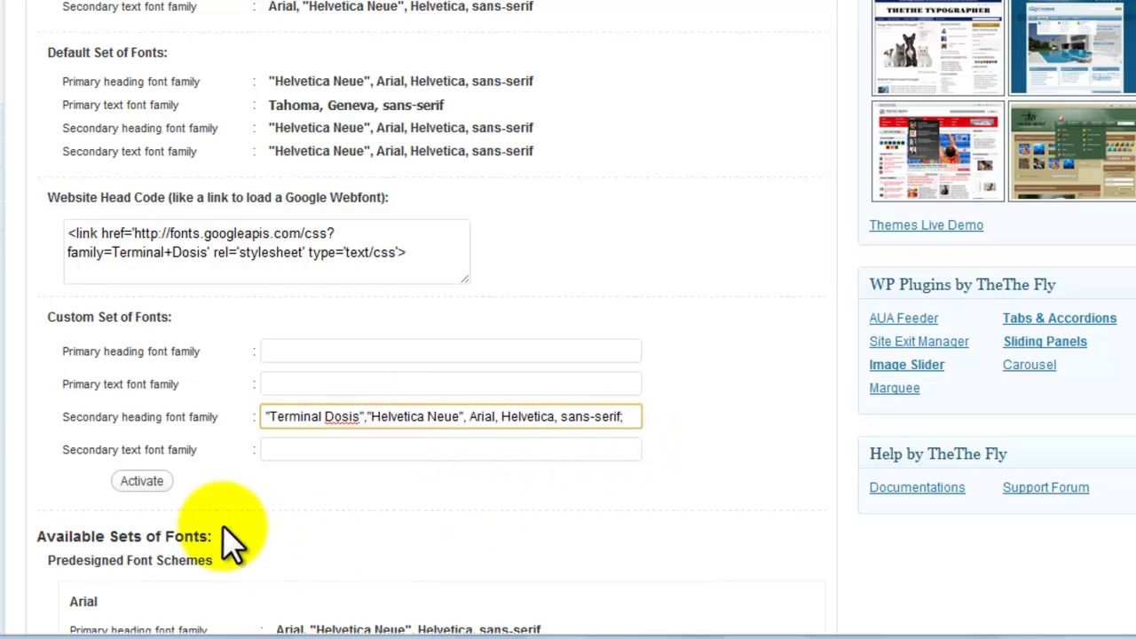
Activate the custom set of fonts and reload the photographer demo home page to check the site title
left_click(149, 483)
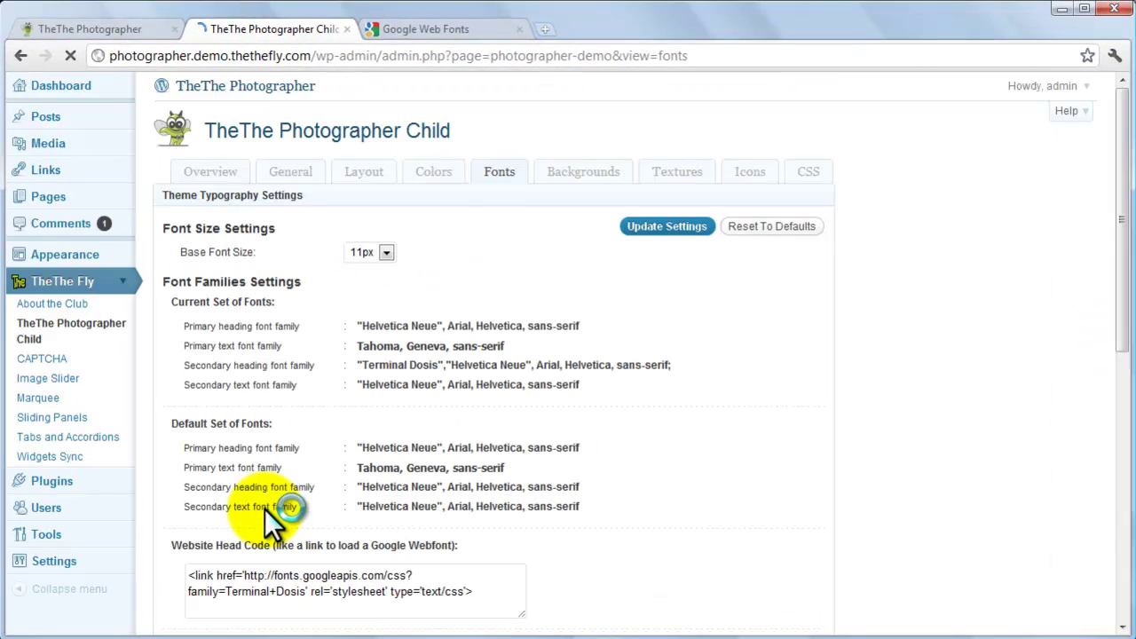
left_click(113, 29)
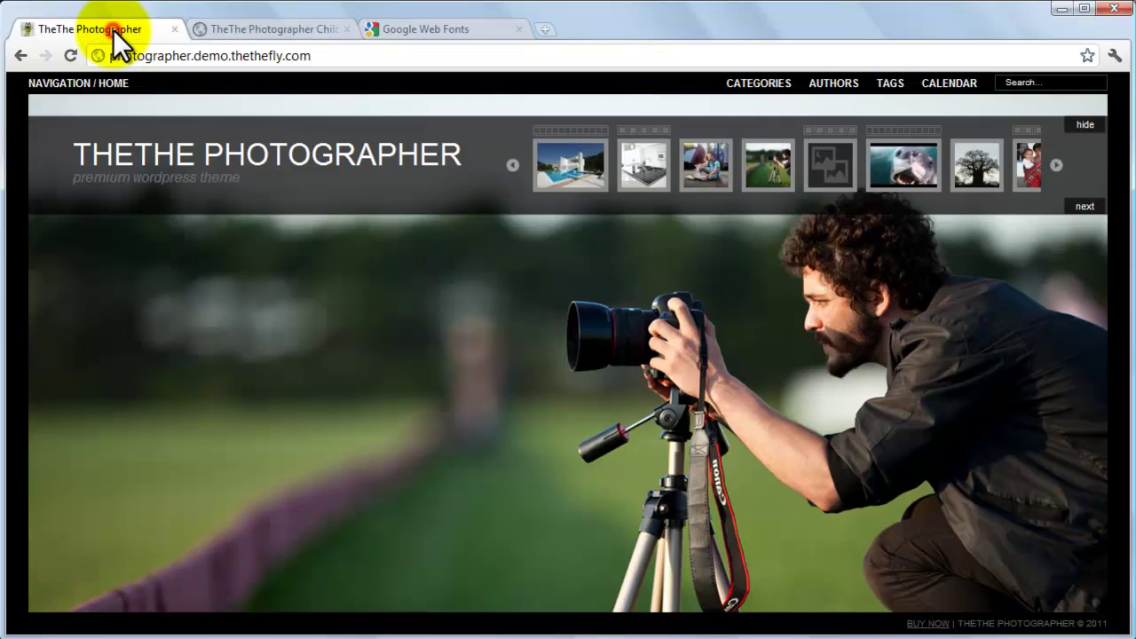
left_click(72, 50)
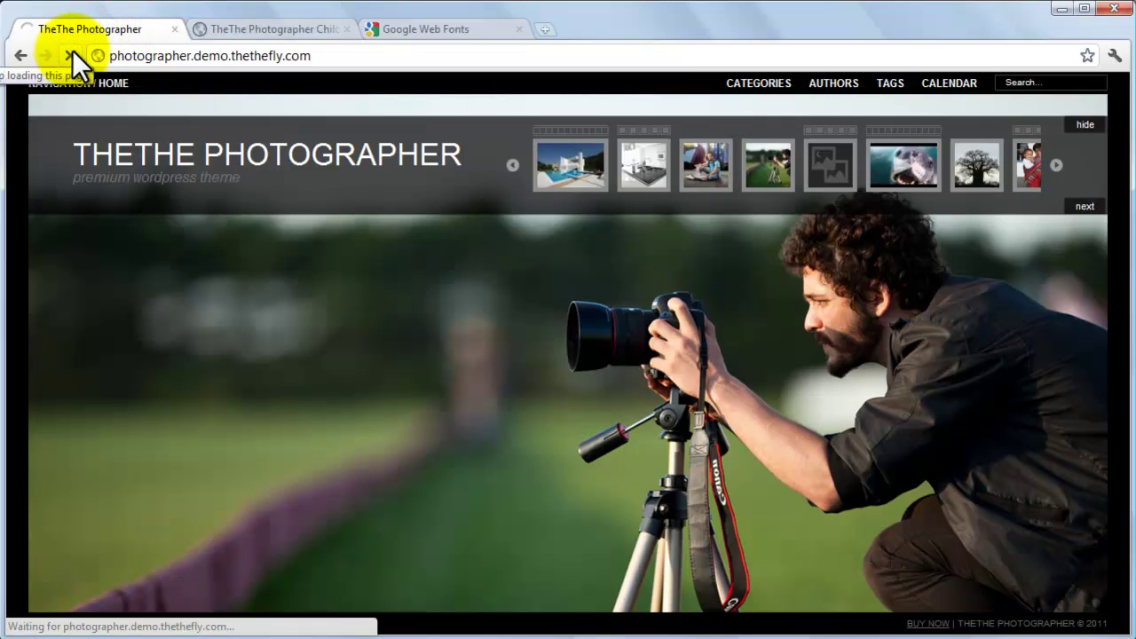